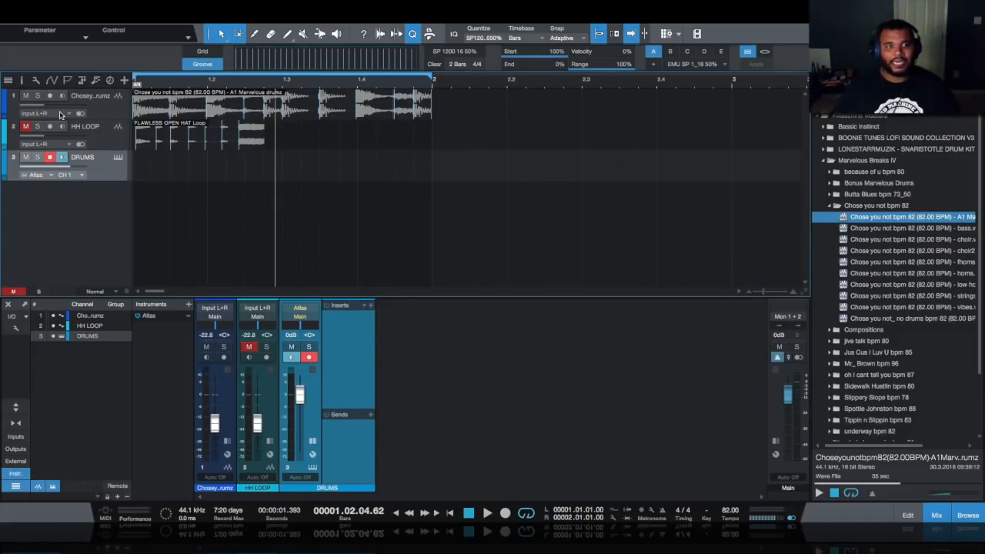
# - Solo track 1's sampled drum loop and play it from the song start, then stop
pyautogui.click(37, 95)
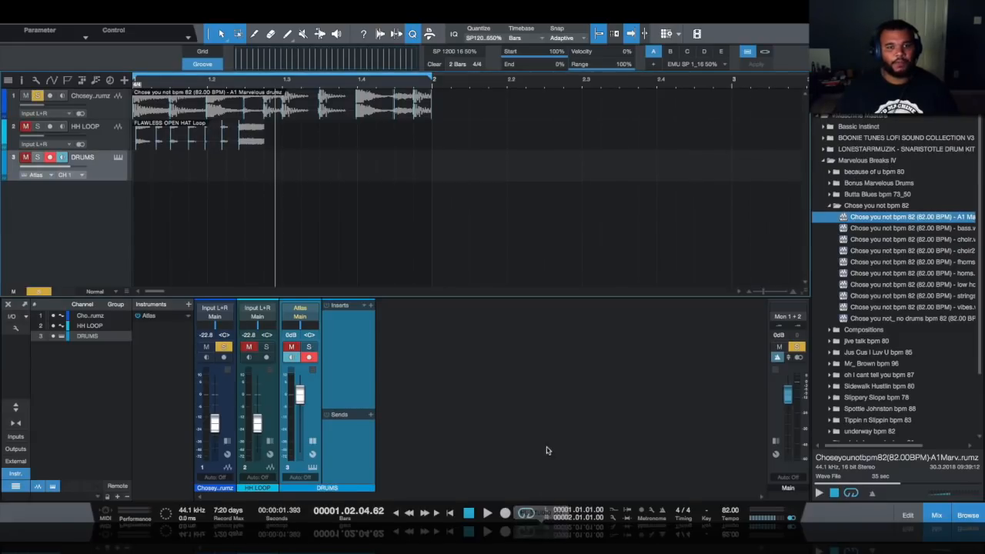
pyautogui.click(450, 514)
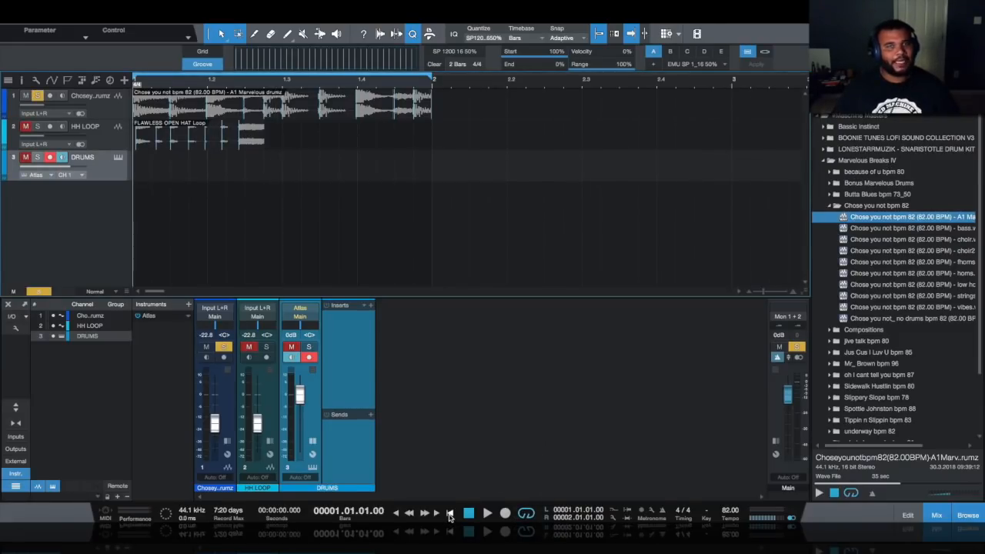
pyautogui.press('space')
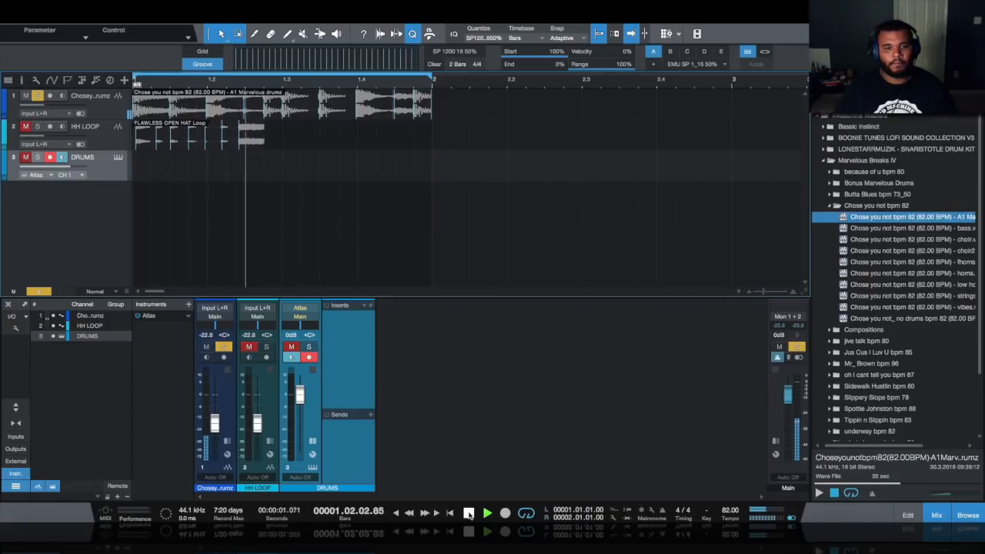
pyautogui.click(468, 514)
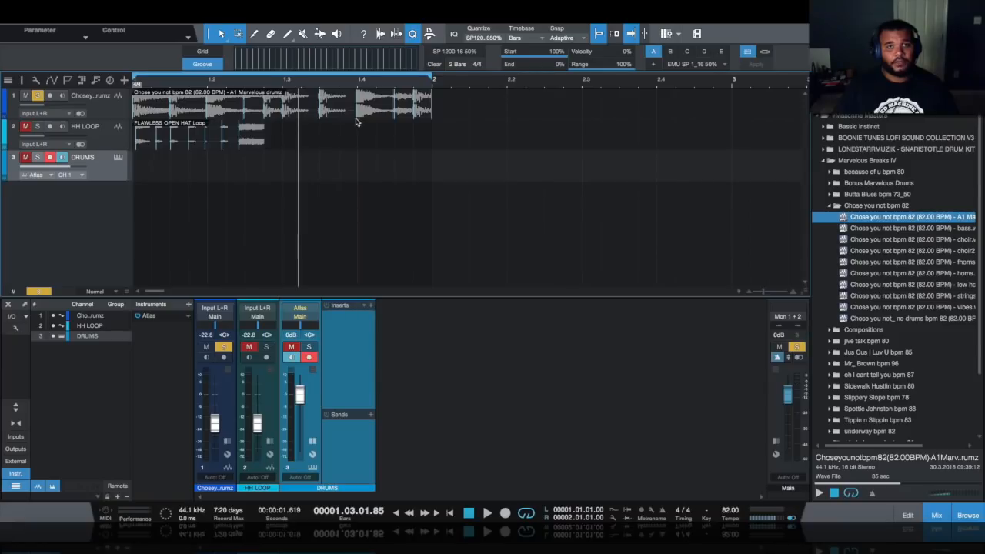
# - Insert a one-bar pattern on the DRUMS track spanning bar 1 to bar 2 and open it
pyautogui.moveTo(415, 170); pyautogui.dragTo(226, 169)
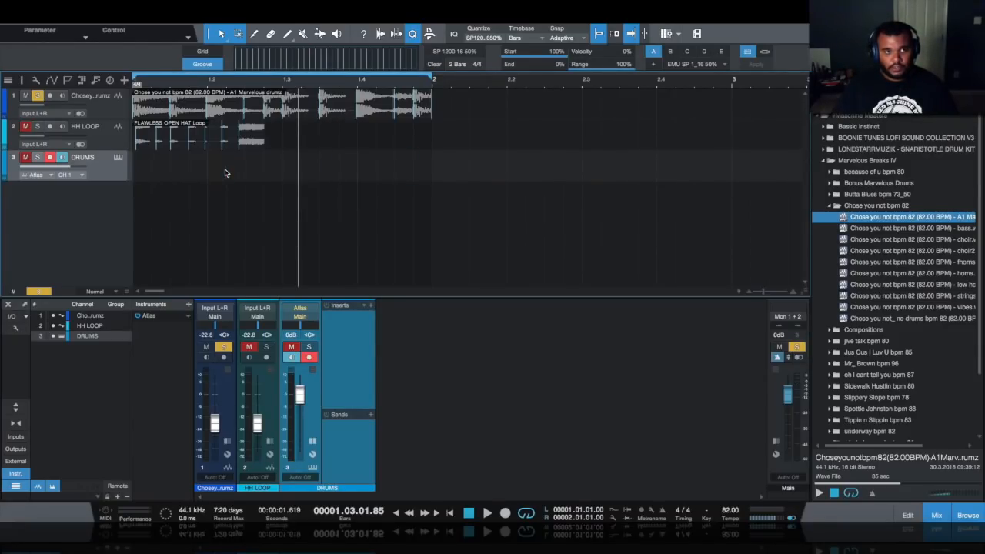
pyautogui.press('super+shift+p')
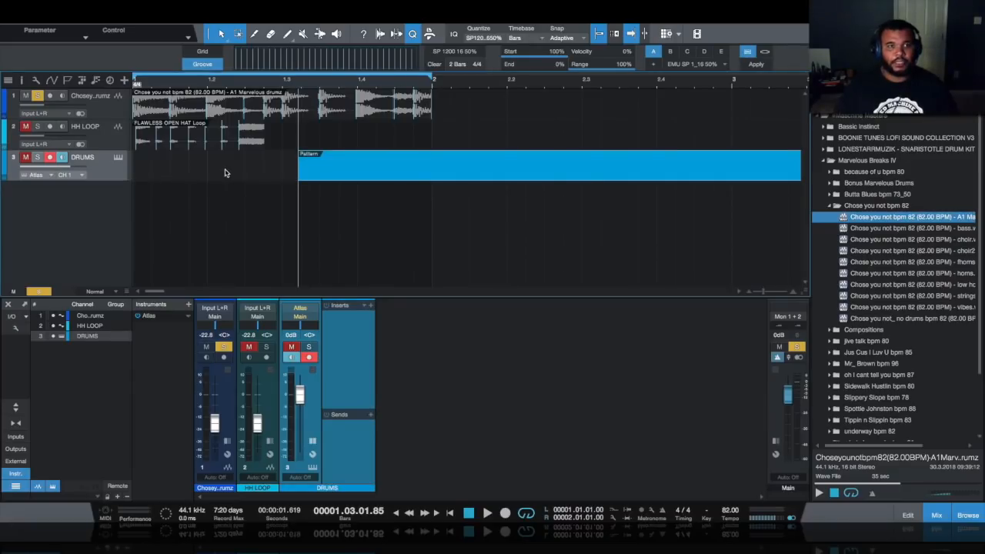
pyautogui.moveTo(332, 176); pyautogui.dragTo(165, 170)
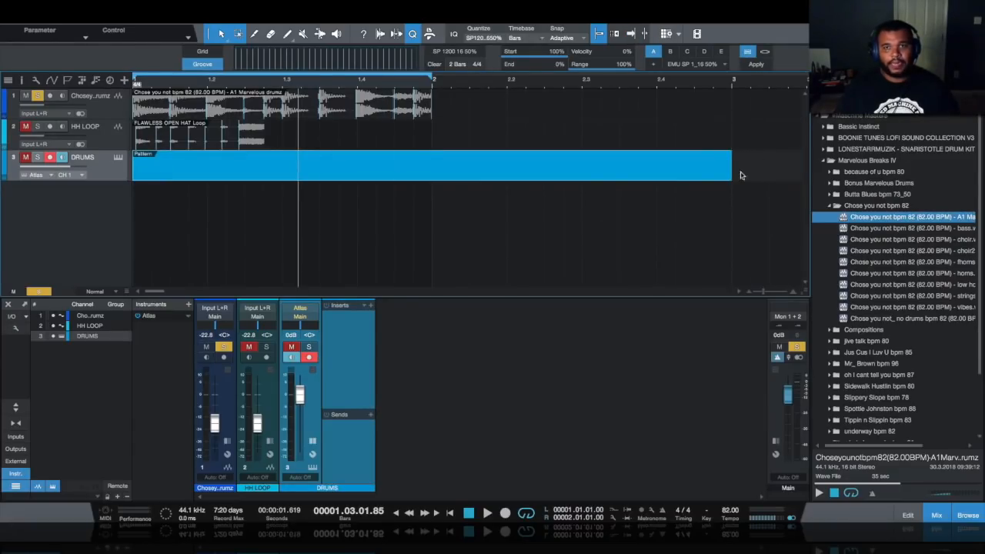
pyautogui.moveTo(731, 168); pyautogui.dragTo(433, 168)
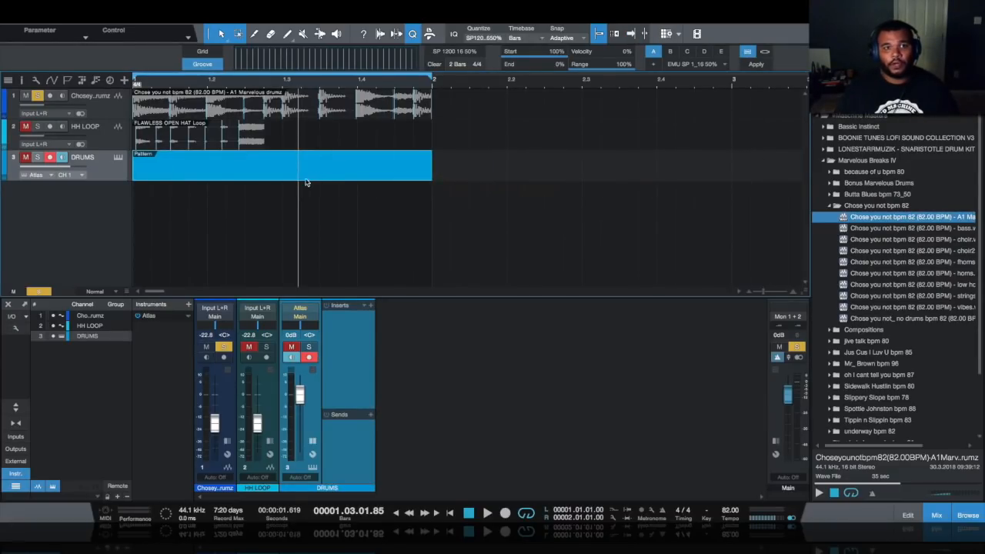
pyautogui.doubleClick(308, 177)
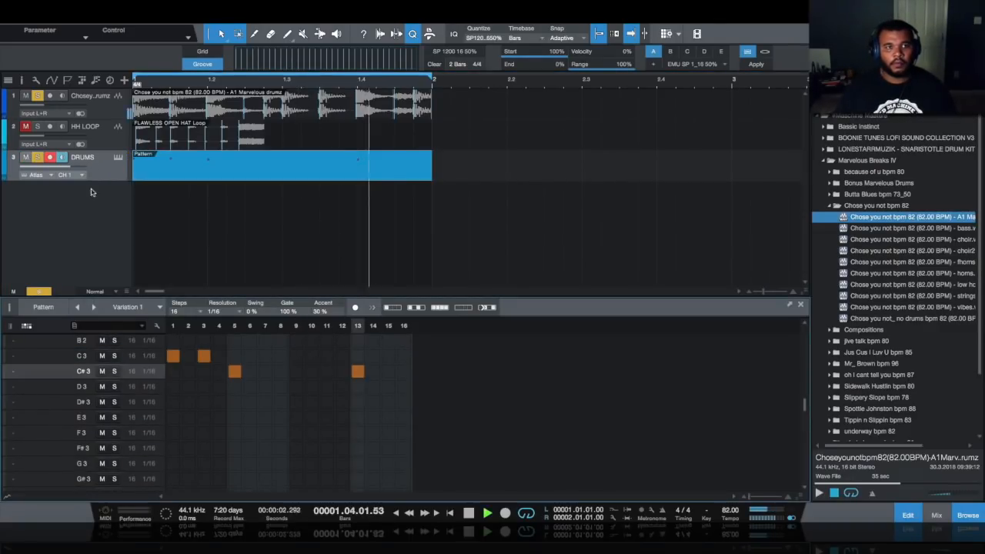
# - While the pattern loops, add C 3 kick hits on steps 7, 8, 11 and 15
pyautogui.press('space')
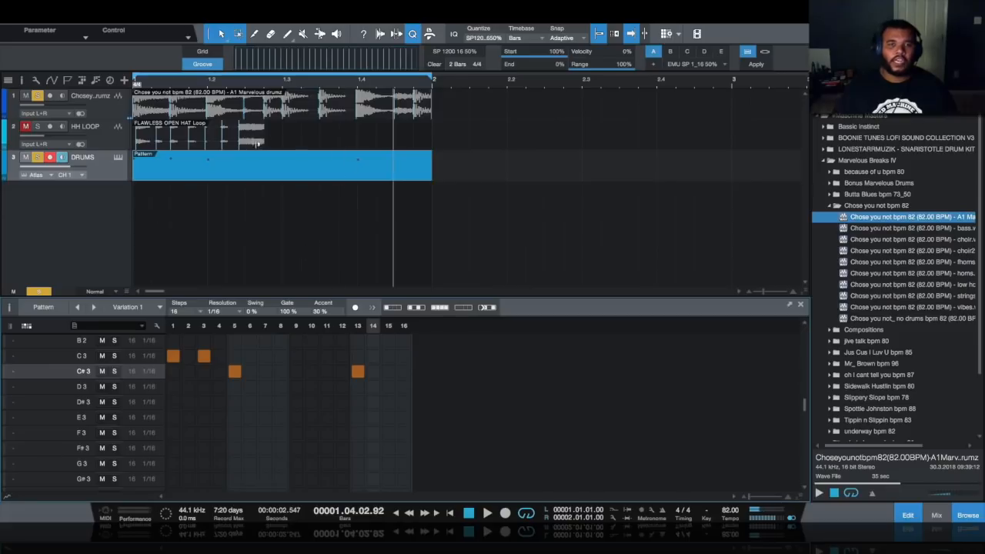
pyautogui.press('space')
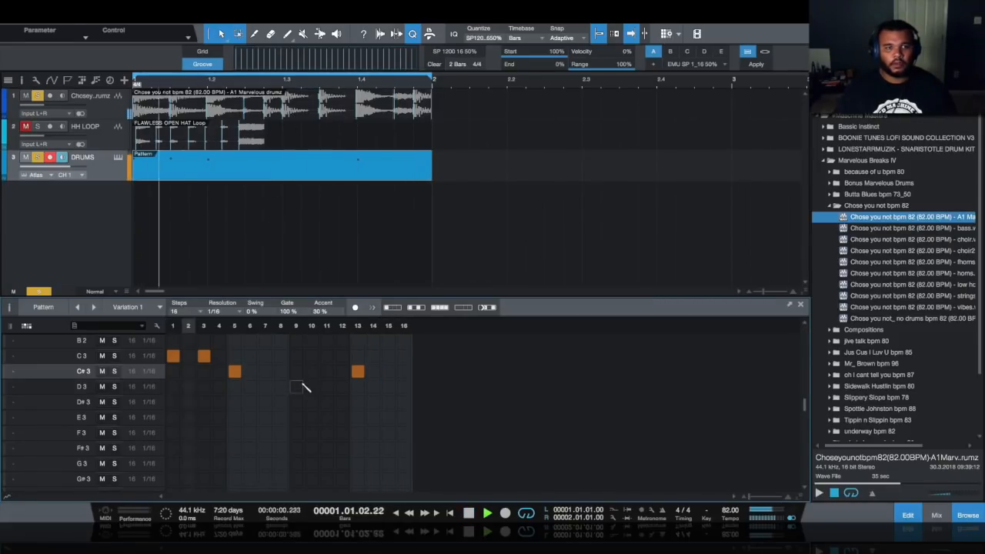
pyautogui.click(267, 356)
pyautogui.click(281, 356)
pyautogui.click(327, 356)
pyautogui.click(390, 356)
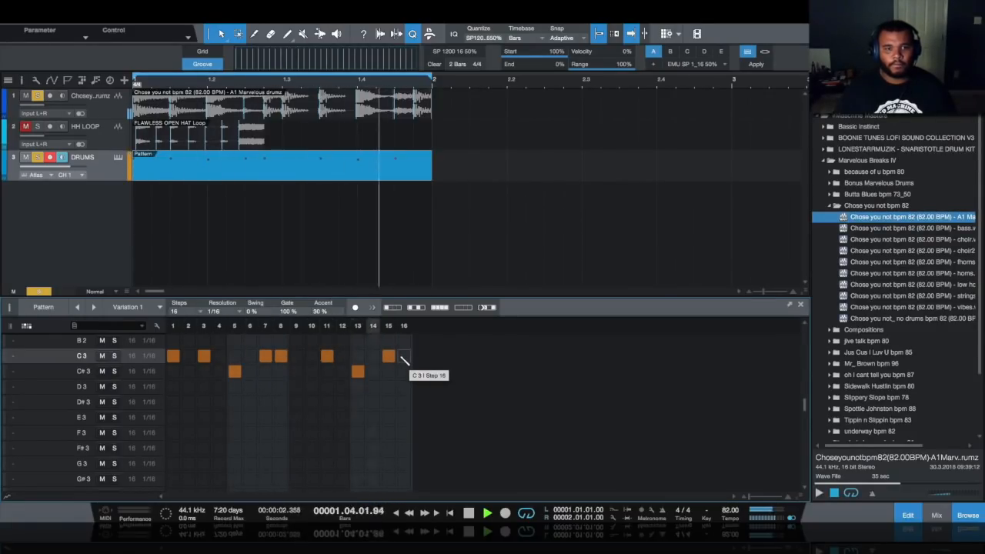
pyautogui.press('space')
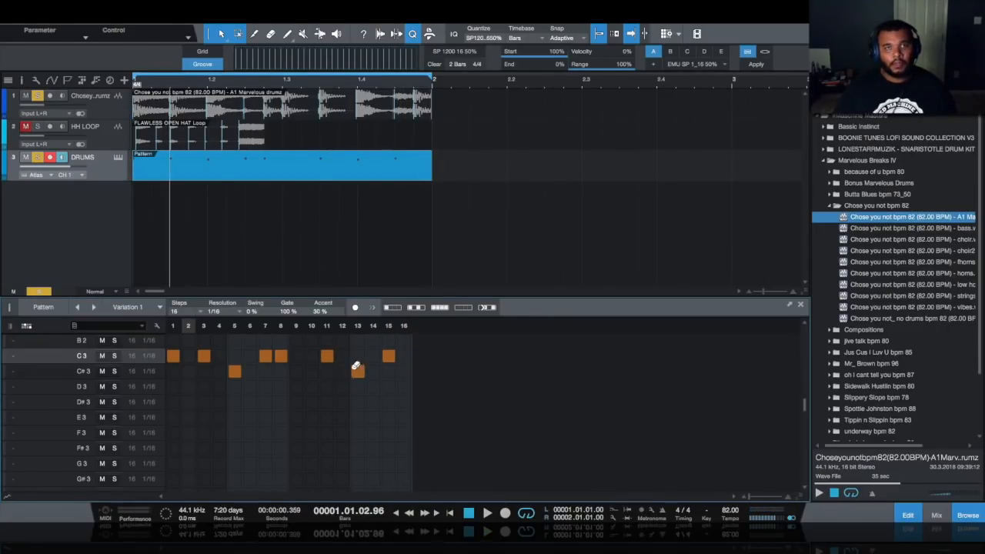
# - Convert the drum pattern to a note part and explode its pitches to separate tracks
pyautogui.rightClick(277, 178)
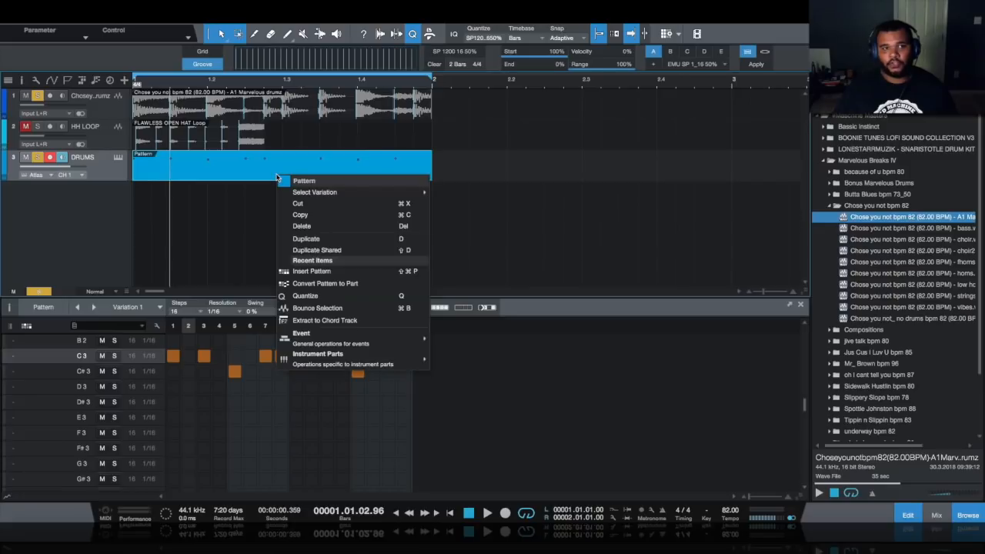
pyautogui.moveTo(362, 362)
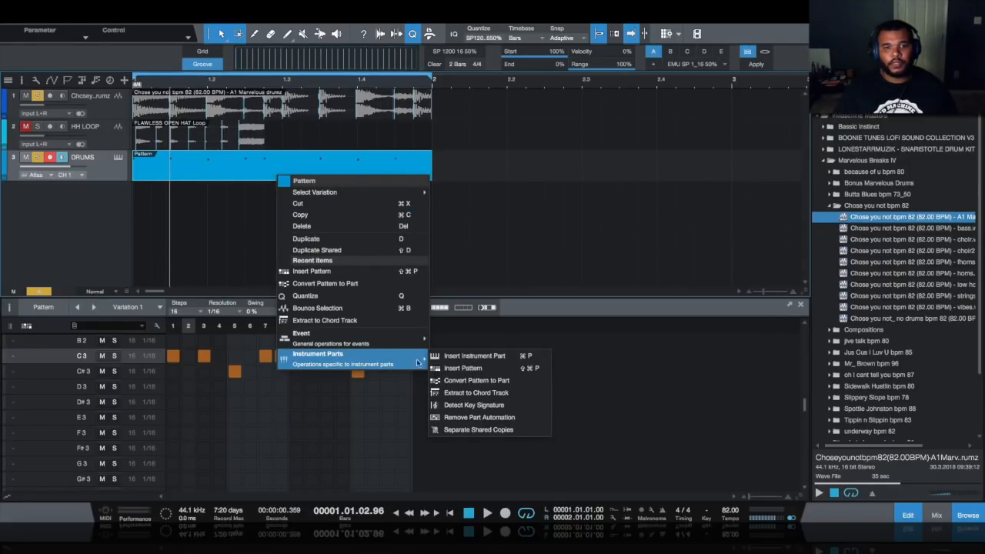
pyautogui.click(494, 383)
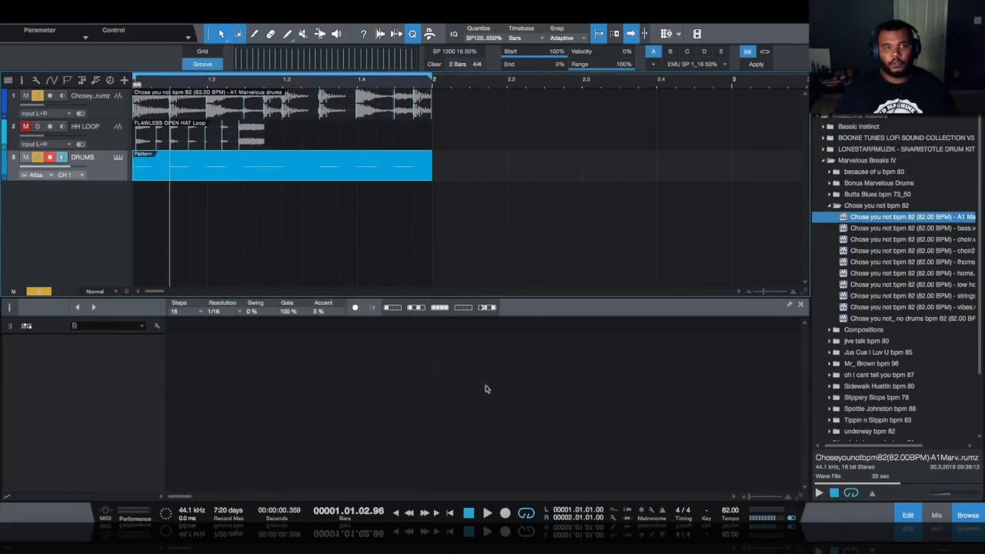
pyautogui.click(194, 179)
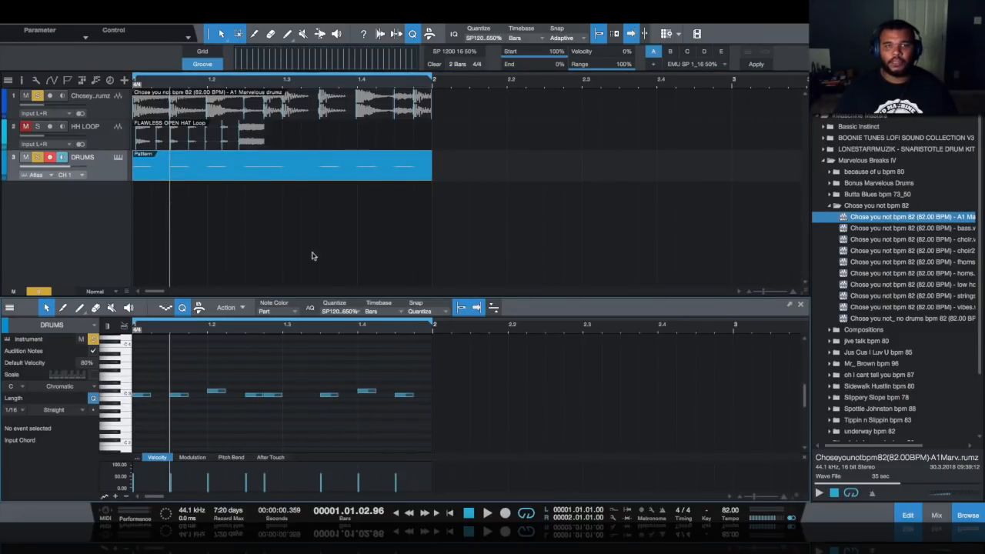
pyautogui.rightClick(240, 178)
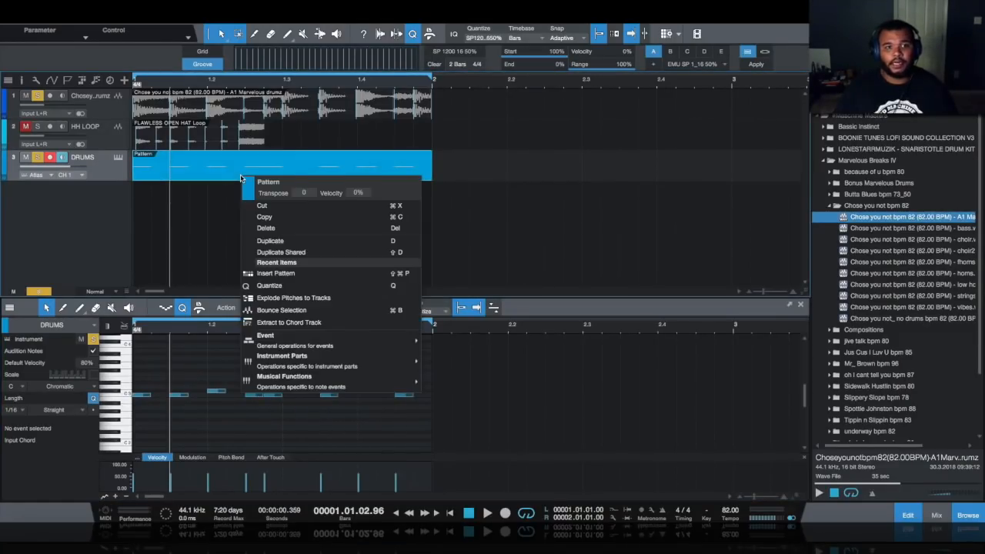
pyautogui.click(317, 298)
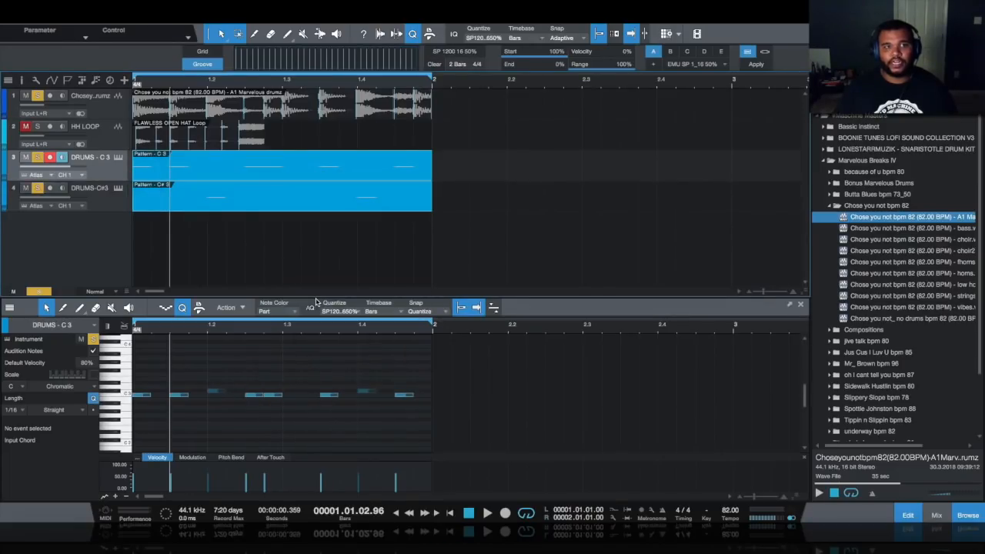
# - Rename the C 3 track to KICK and the C#3 track to SNARE
pyautogui.doubleClick(92, 157)
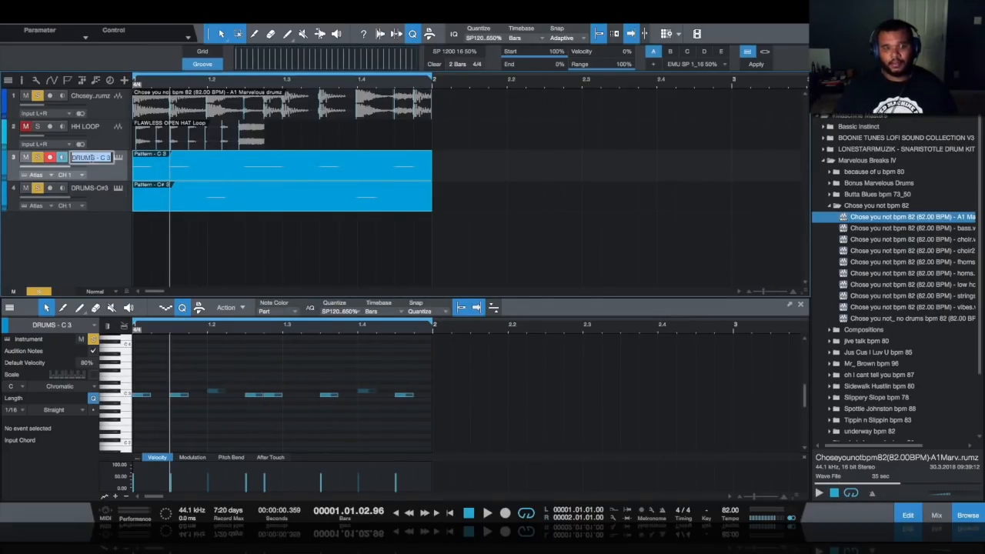
pyautogui.write('KICK')
pyautogui.press('Return')
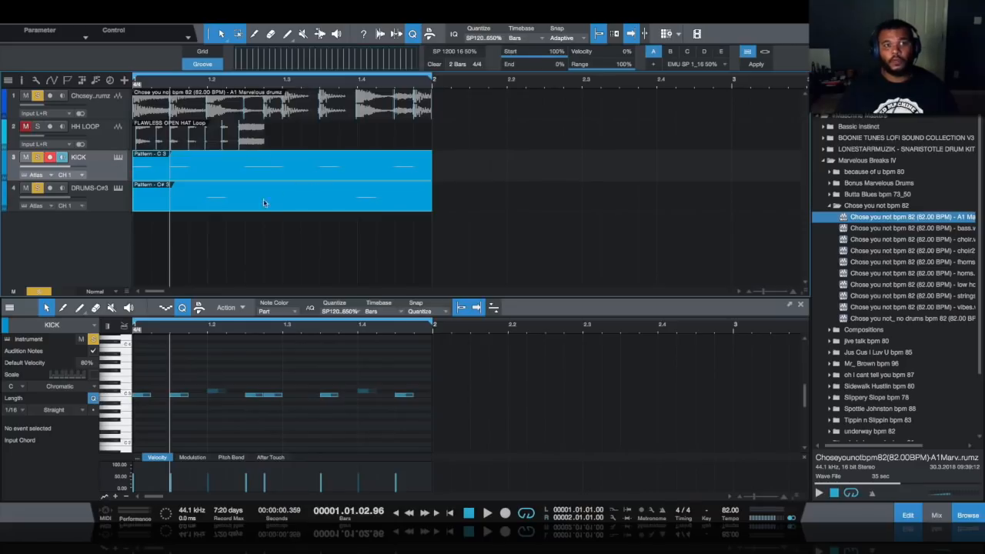
pyautogui.doubleClick(88, 187)
pyautogui.write('SNARE')
pyautogui.press('Return')
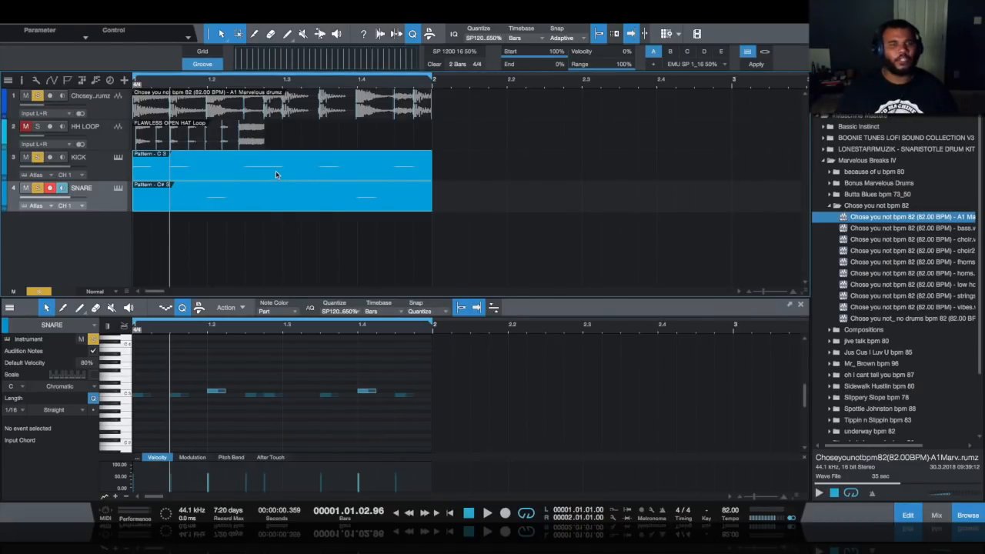
pyautogui.click(239, 117)
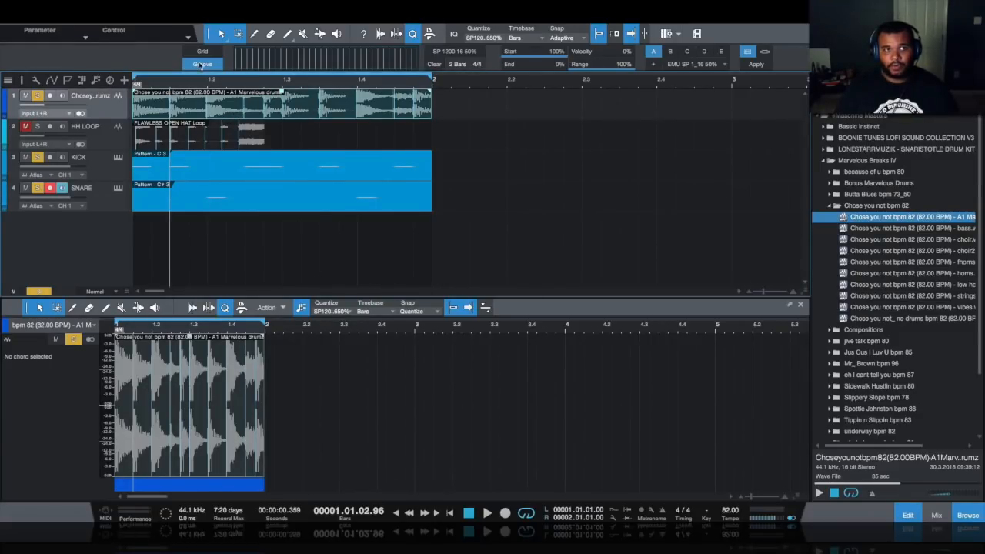
# - Extract a groove from the sampled drum loop into the Quantize panel's Groove tab
pyautogui.click(413, 34)
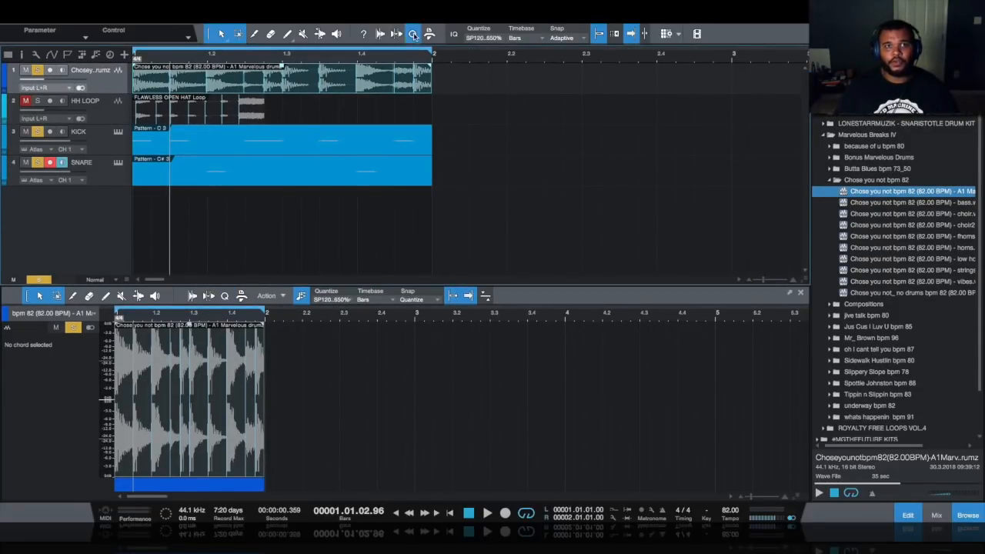
pyautogui.click(413, 34)
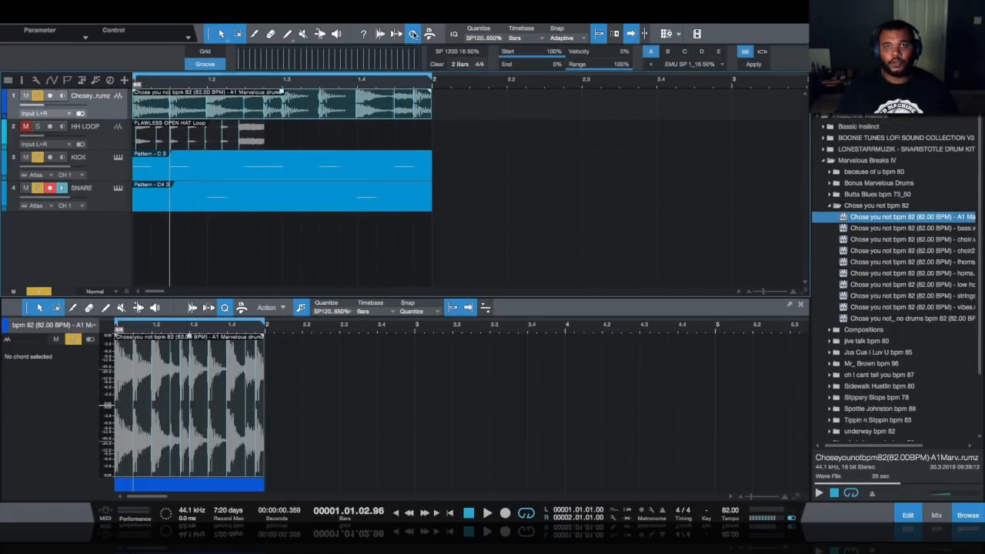
pyautogui.click(206, 52)
pyautogui.click(205, 64)
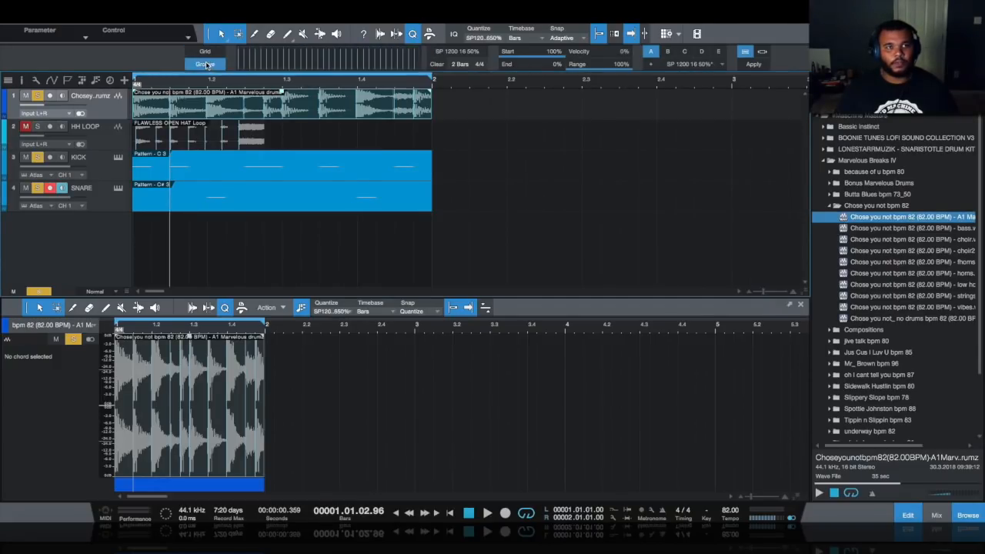
pyautogui.moveTo(285, 110); pyautogui.dragTo(285, 66)
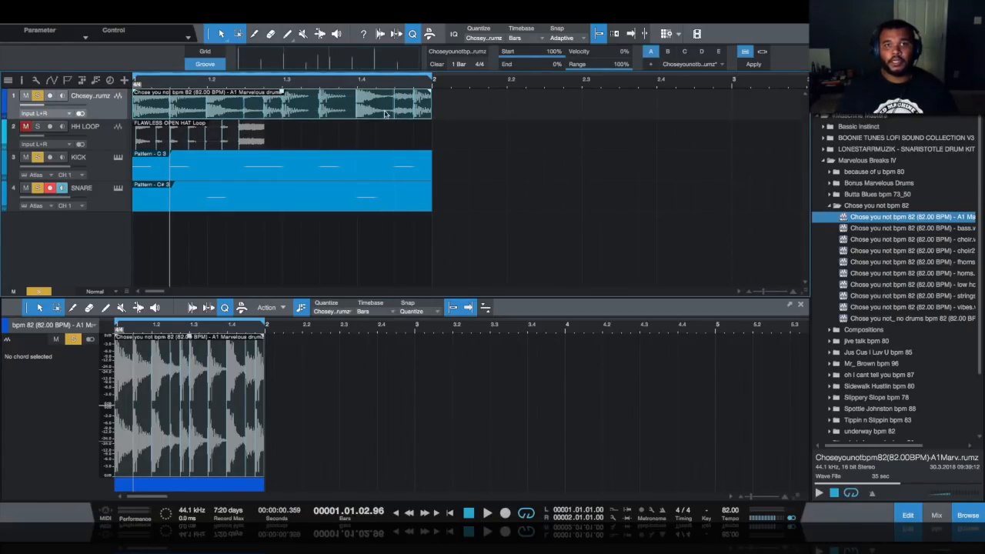
# - Unsolo the drum loop, KICK and SNARE tracks
pyautogui.click(37, 95)
pyautogui.click(36, 157)
pyautogui.click(37, 188)
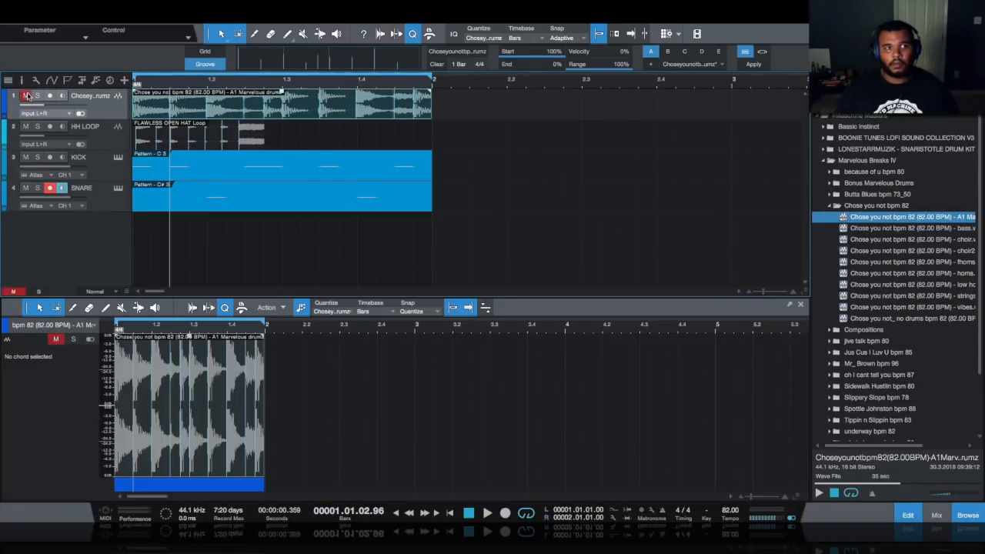
# - View the KICK and SNARE parts in the note editor, return to KICK, and play the beat
pyautogui.click(223, 179)
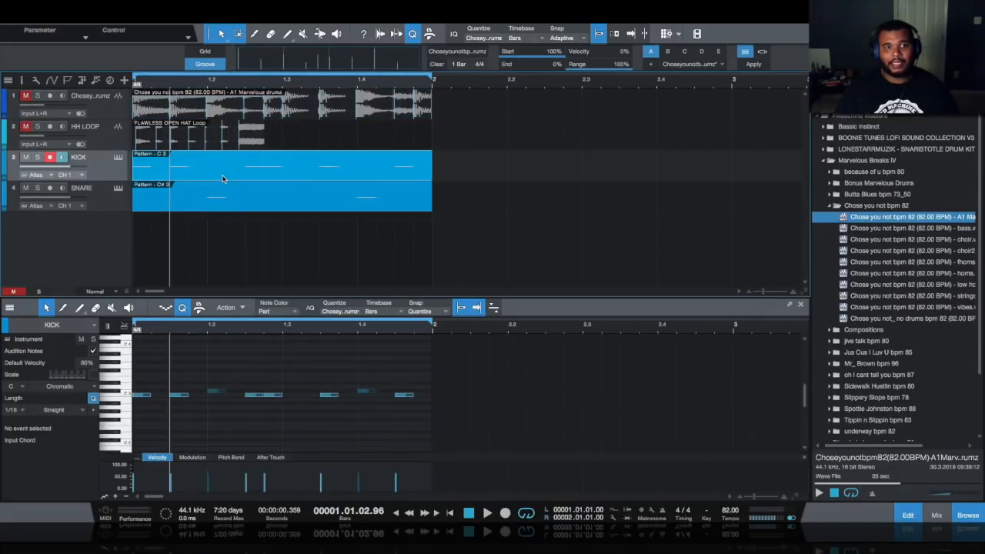
pyautogui.click(229, 209)
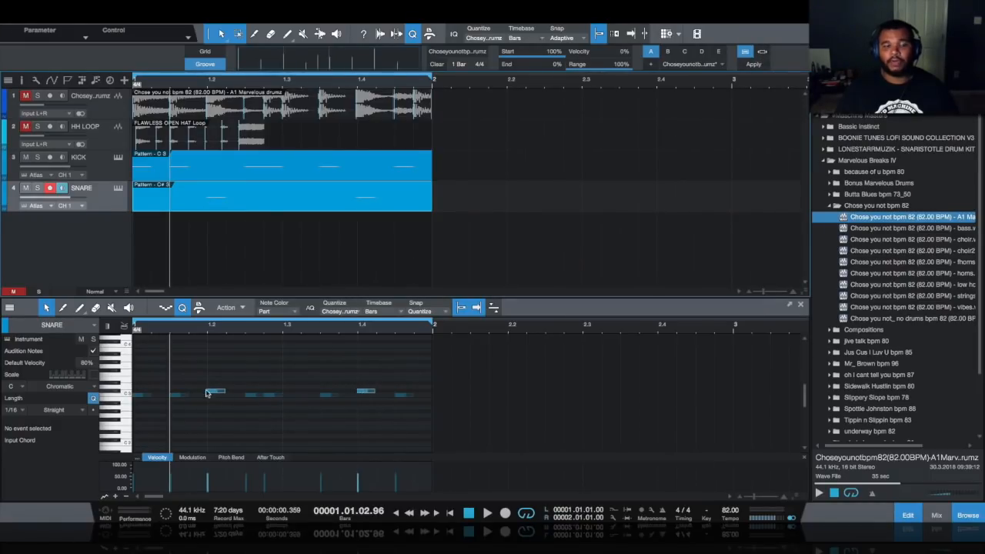
pyautogui.click(296, 172)
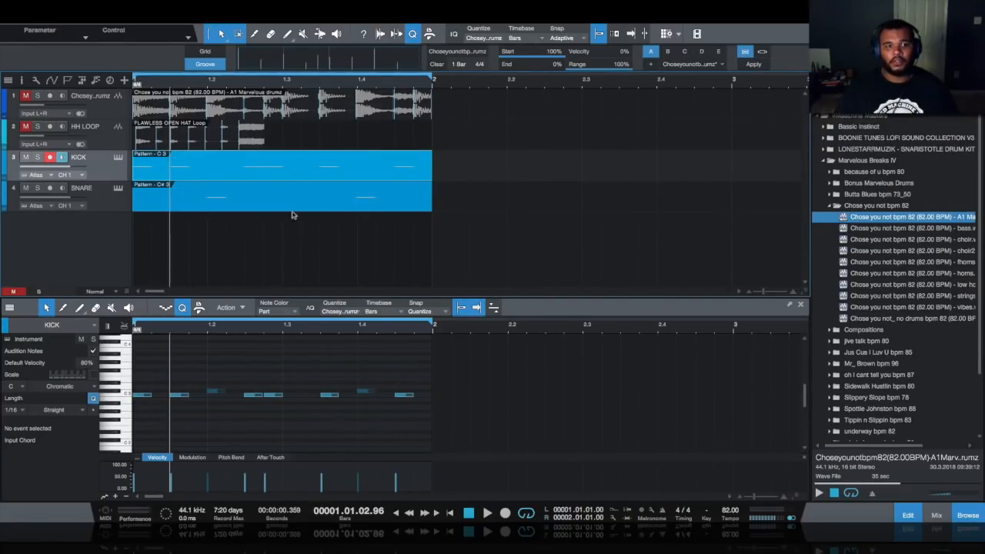
pyautogui.click(487, 513)
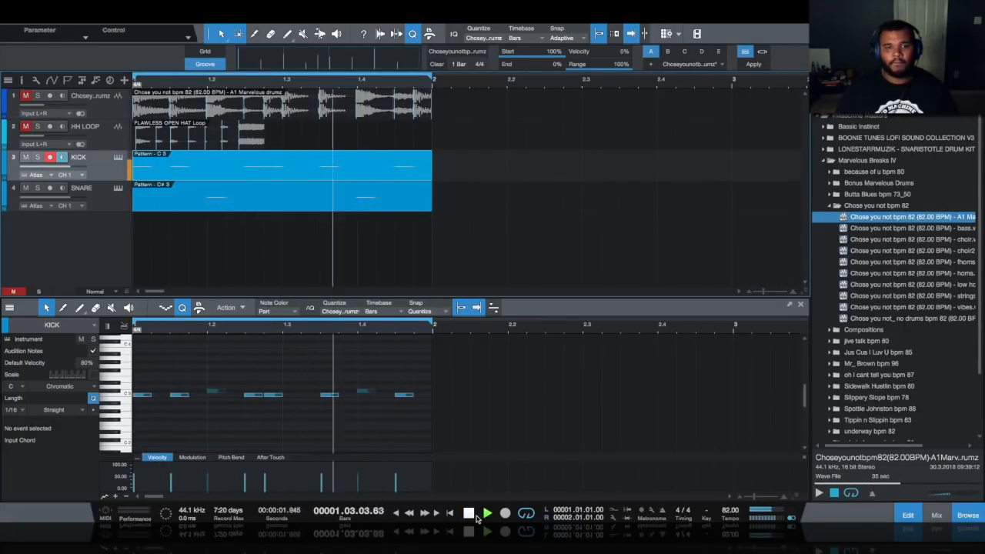
pyautogui.click(477, 516)
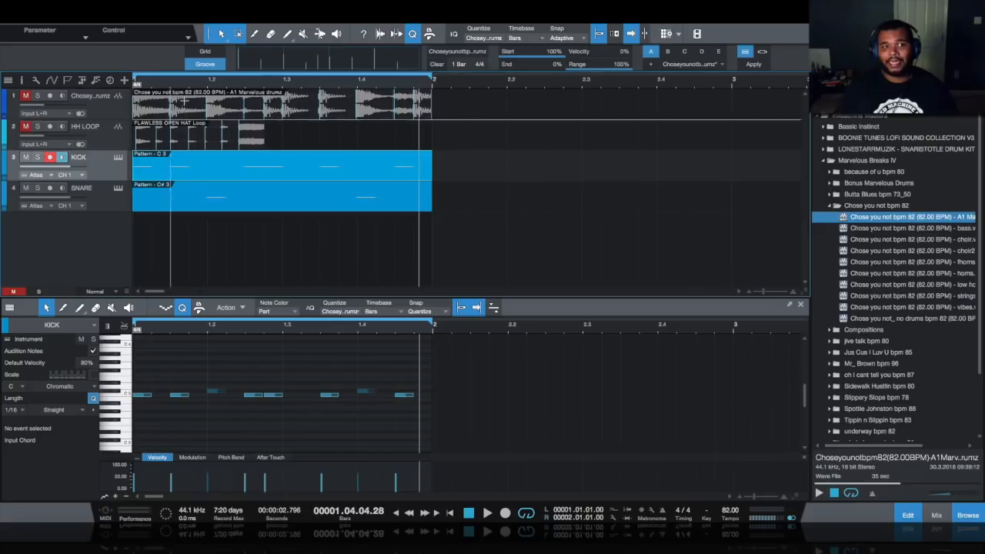
# - Solo HH LOOP, play it at 92 BPM, and drag its clip in as the groove template
pyautogui.click(37, 125)
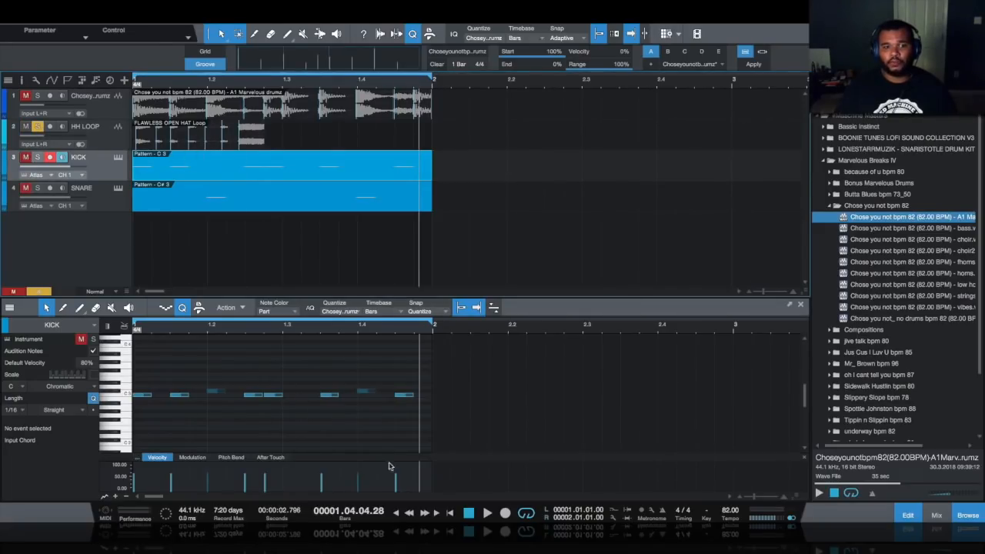
pyautogui.click(450, 513)
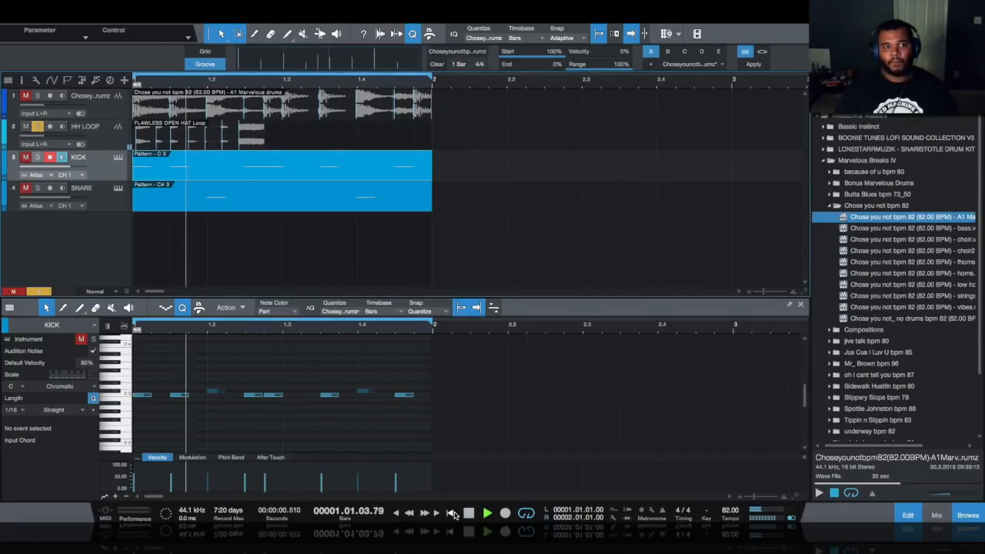
pyautogui.press('space')
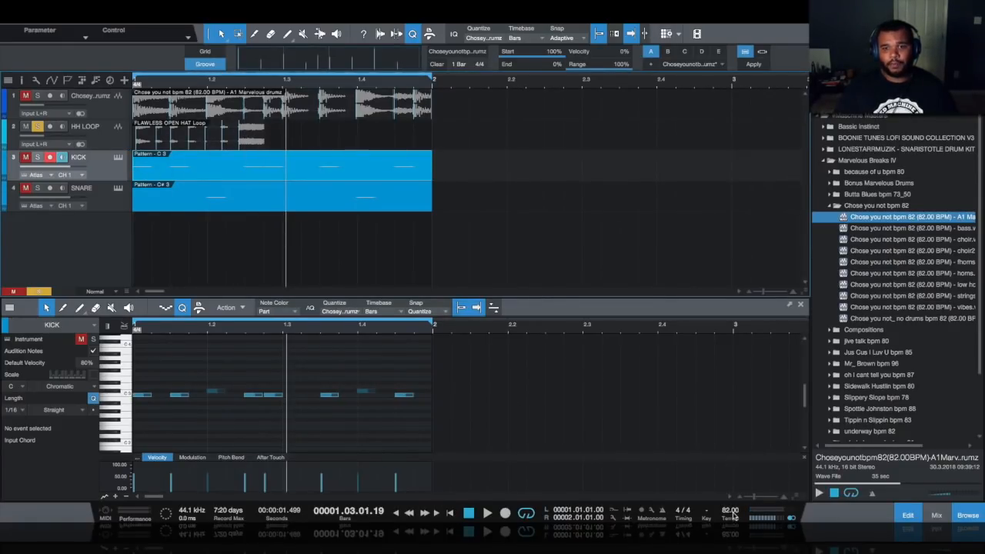
pyautogui.scroll(10, 735, 520)
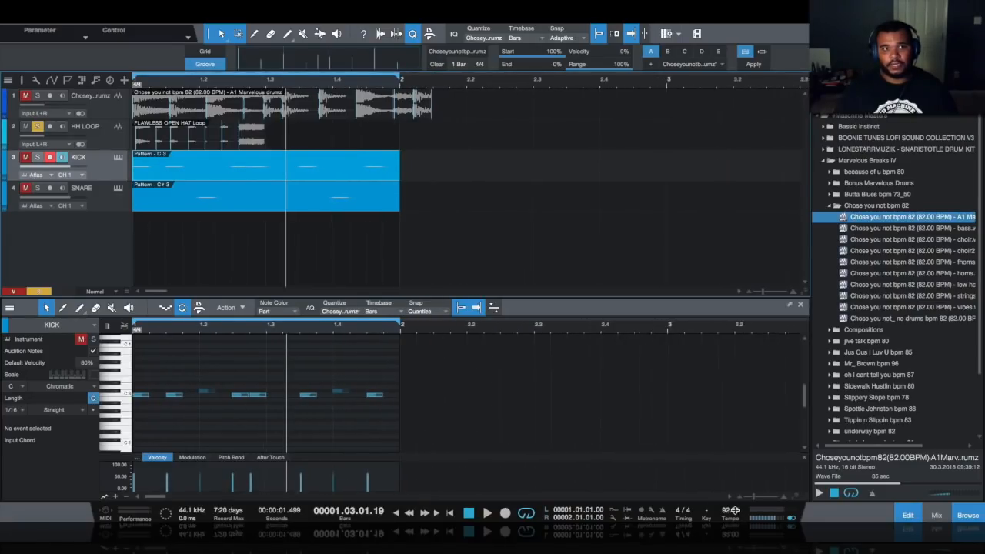
pyautogui.click(207, 140)
pyautogui.moveTo(207, 140); pyautogui.dragTo(267, 61)
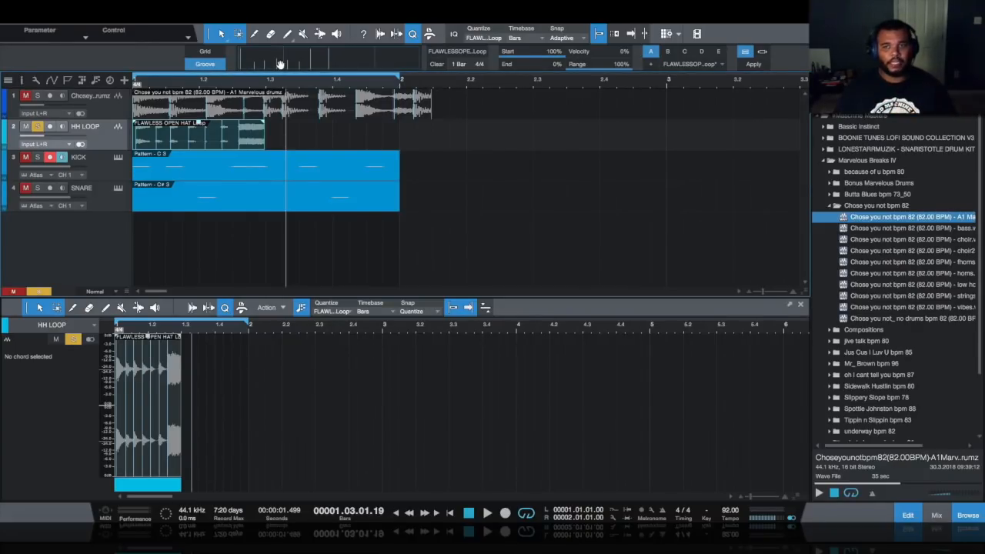
# - Add a new Atlas instrument track, Track 5, and solo it
pyautogui.rightClick(74, 248)
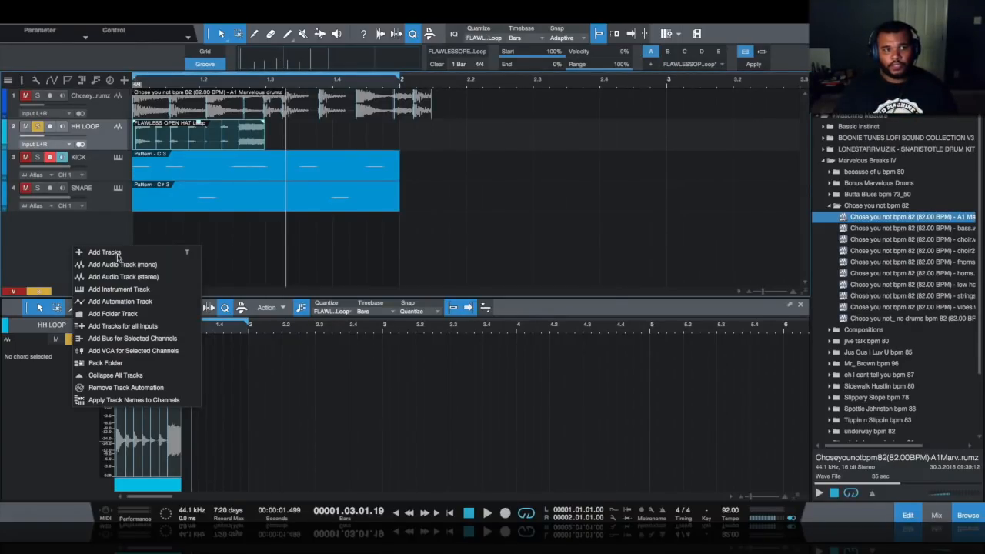
pyautogui.click(119, 288)
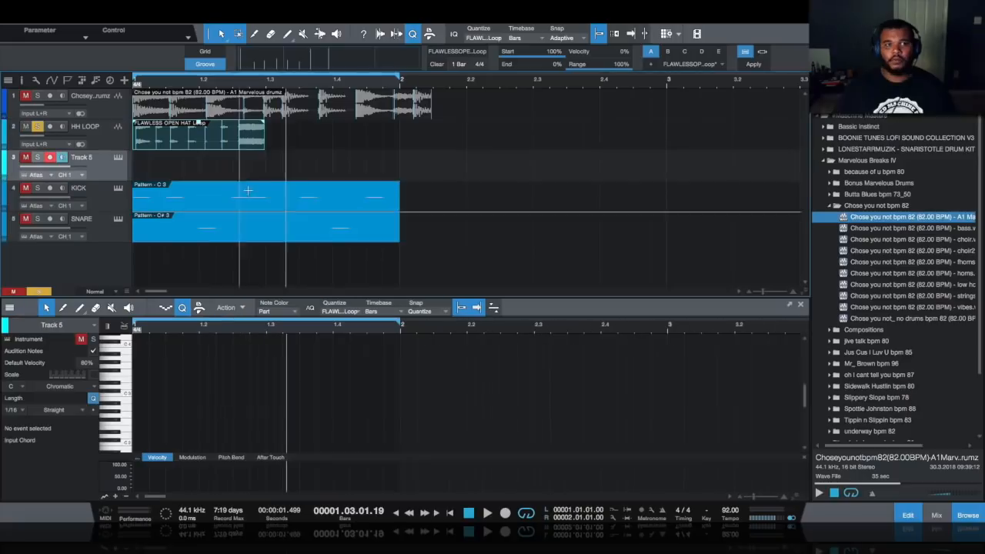
pyautogui.click(51, 177)
pyautogui.click(101, 179)
pyautogui.click(37, 157)
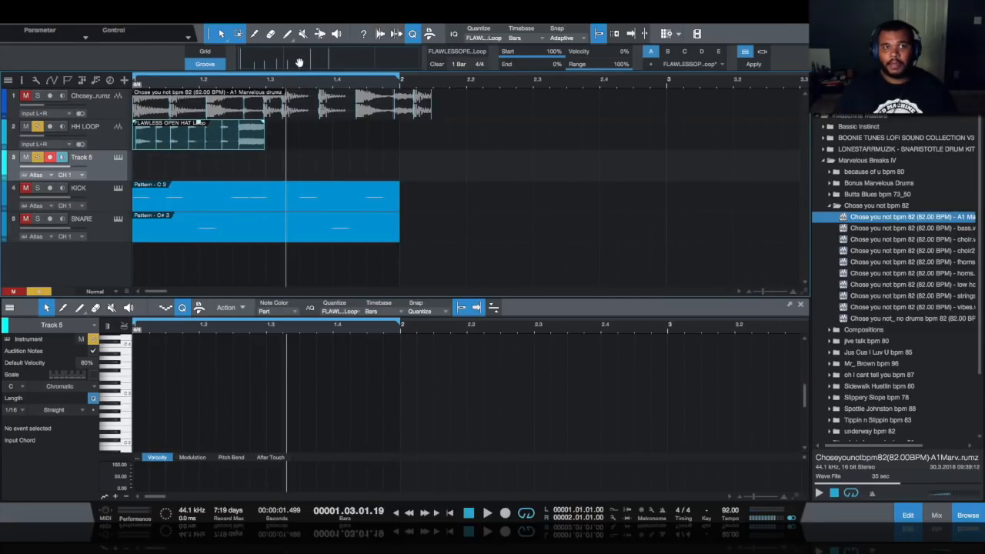
# - Drag the hi-hat groove in as a part ending near bar 1.3, move it to Track 5, transpose to D#3
pyautogui.moveTo(299, 101); pyautogui.dragTo(151, 263)
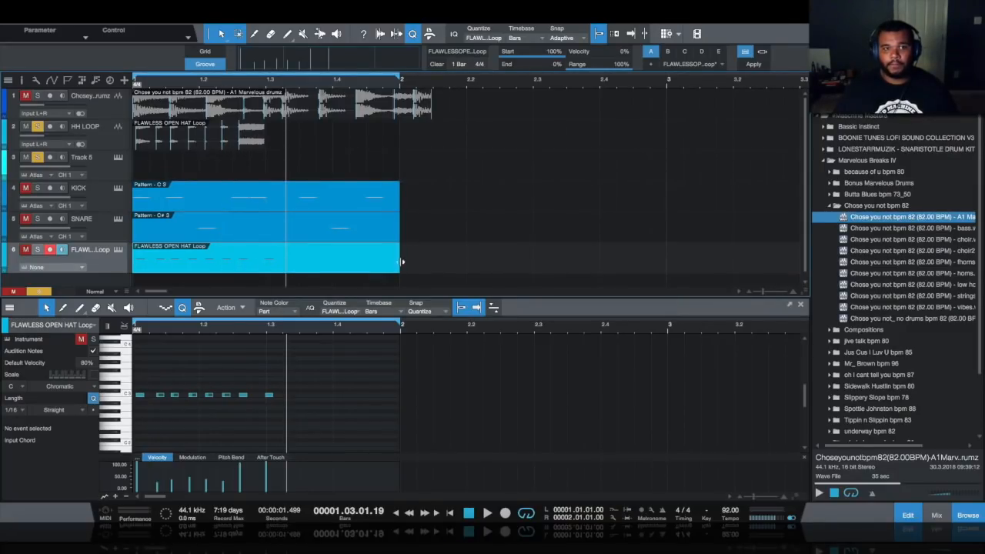
pyautogui.moveTo(399, 261); pyautogui.dragTo(269, 263)
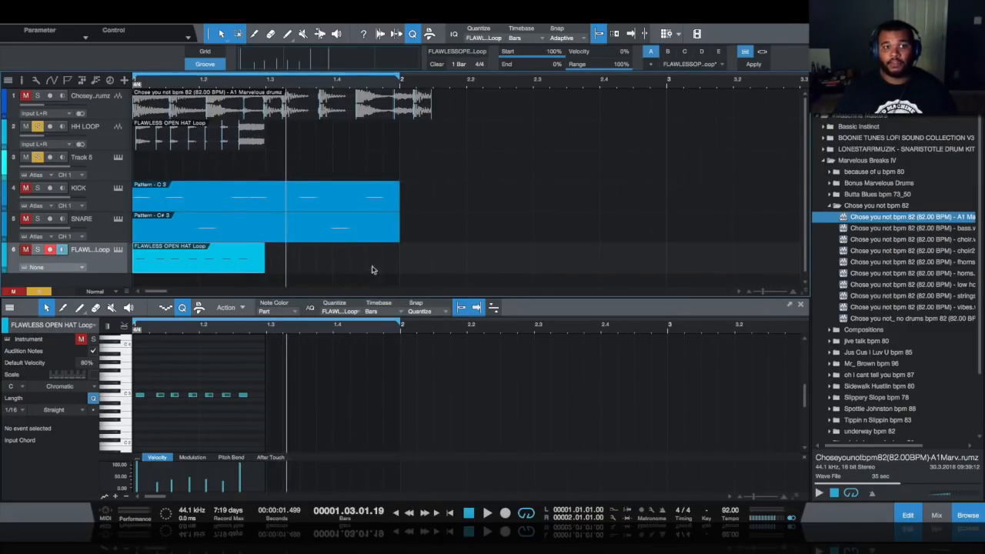
pyautogui.moveTo(163, 266); pyautogui.dragTo(163, 174)
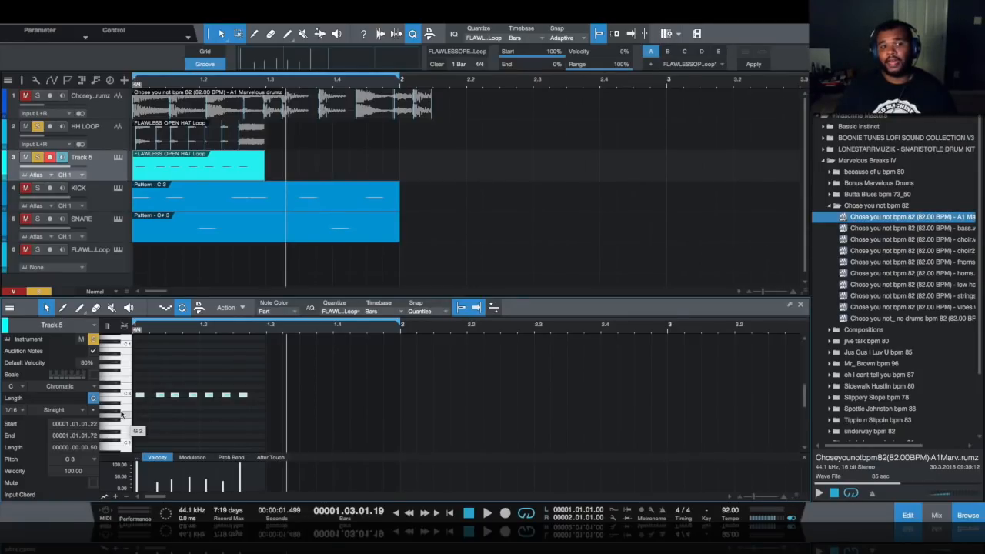
pyautogui.press('Up')
pyautogui.press('Up')
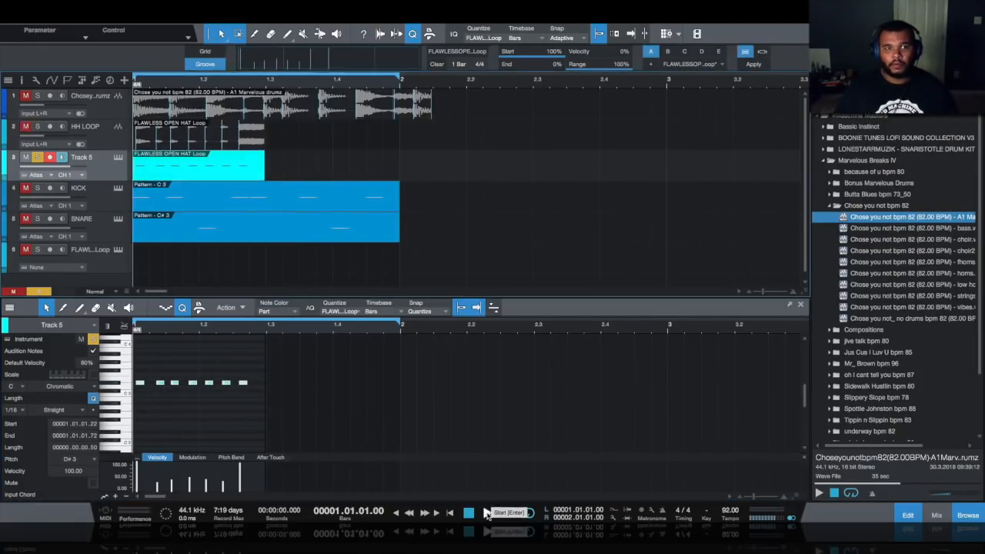
pyautogui.click(488, 513)
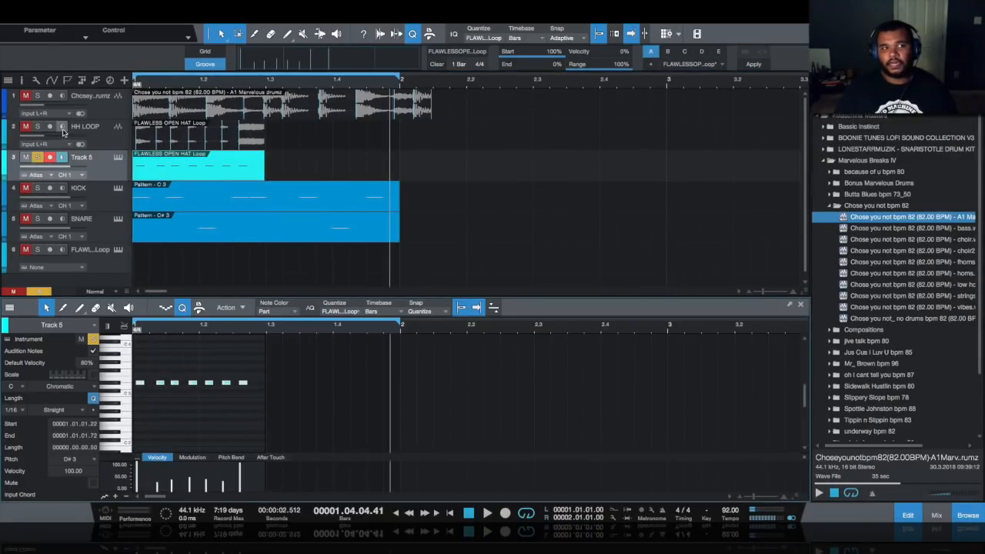
# - Raise the last hi-hat note to E3, play the beat, and duplicate the part once
pyautogui.click(118, 158)
pyautogui.press('Escape')
pyautogui.moveTo(264, 376); pyautogui.dragTo(239, 393)
pyautogui.press('Up')
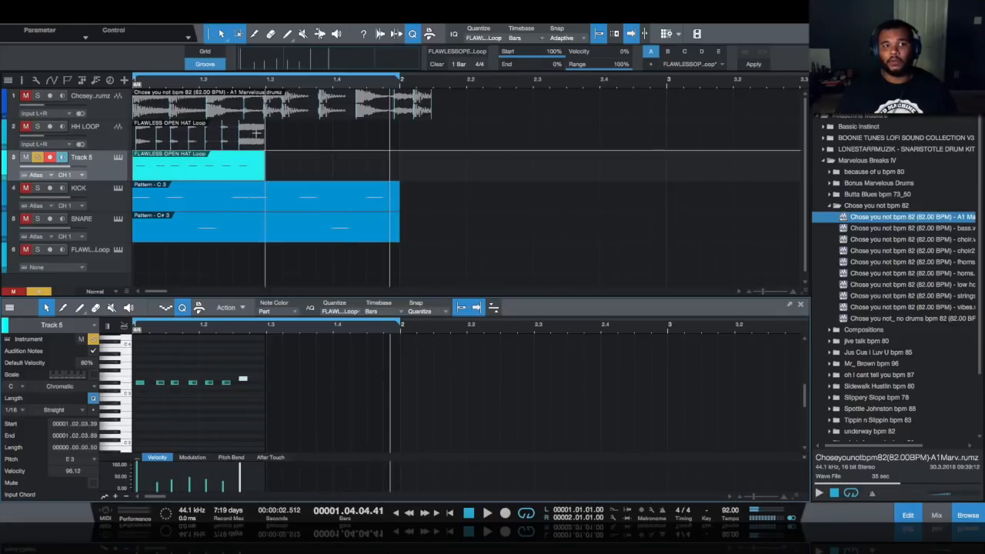
pyautogui.click(487, 514)
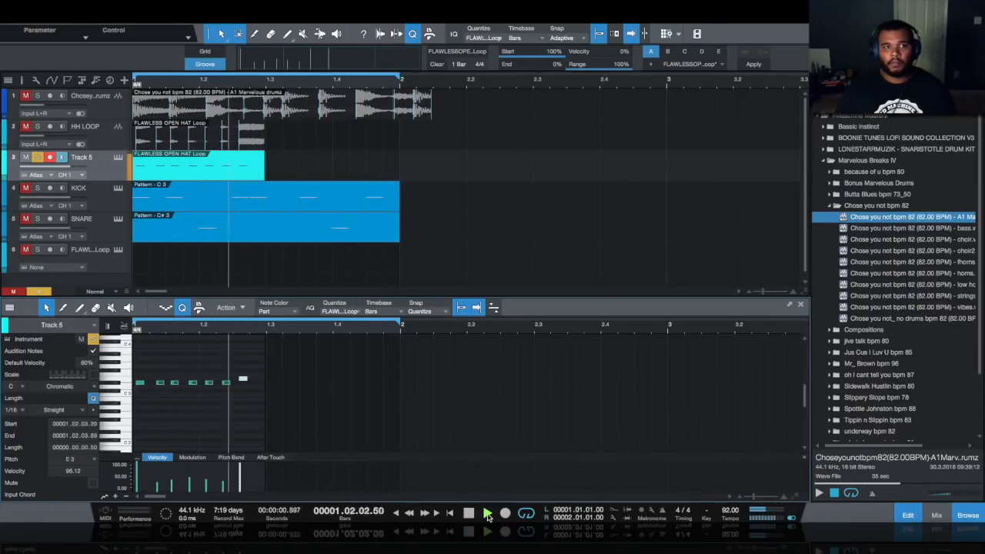
pyautogui.press('space')
pyautogui.press('d')
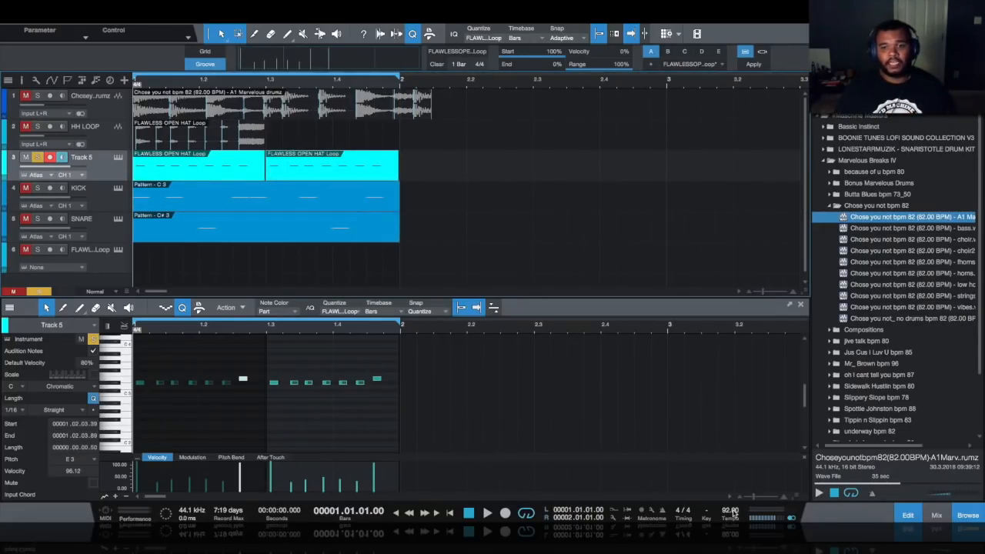
# - Lower the tempo to 78 BPM, merge Track 5's two hi-hat parts, and zoom to their notes
pyautogui.moveTo(732, 512); pyautogui.dragTo(731, 520)
pyautogui.click(486, 513)
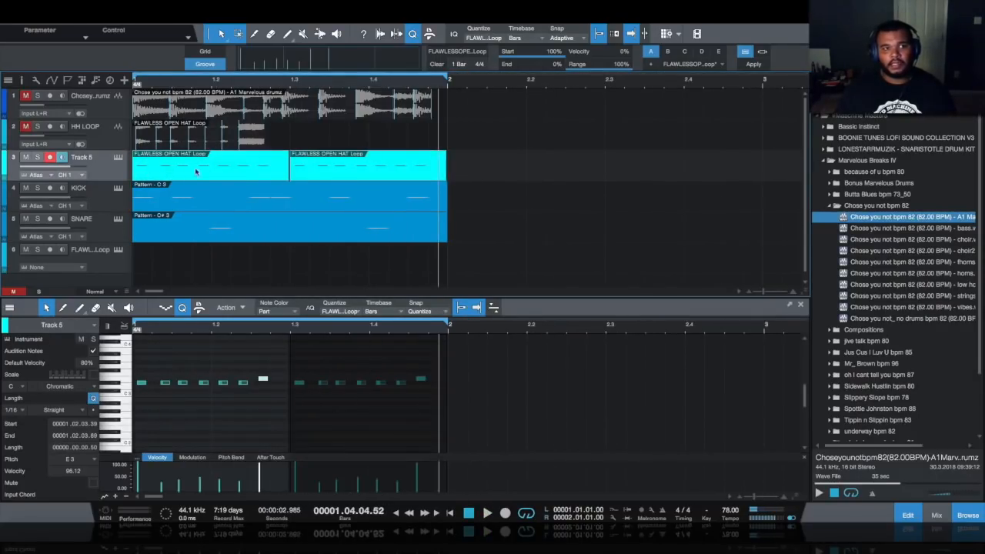
pyautogui.rightClick(194, 172)
pyautogui.moveTo(231, 332)
pyautogui.click(477, 219)
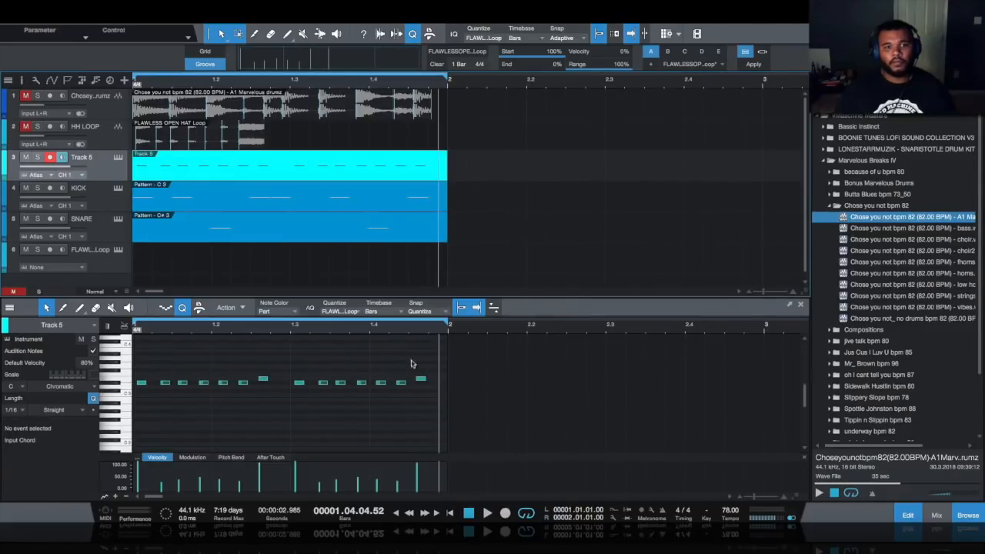
pyautogui.moveTo(443, 370); pyautogui.dragTo(133, 422)
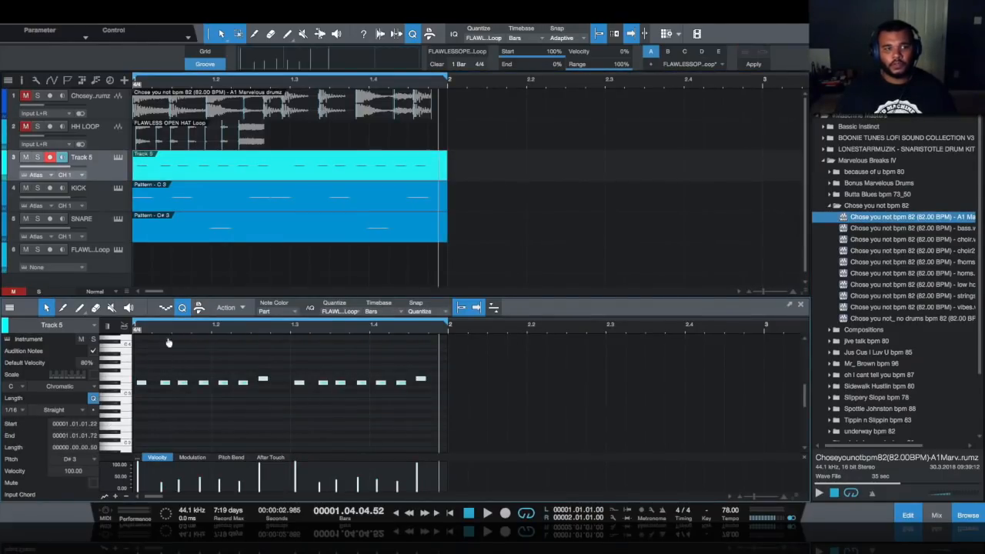
pyautogui.press('z')
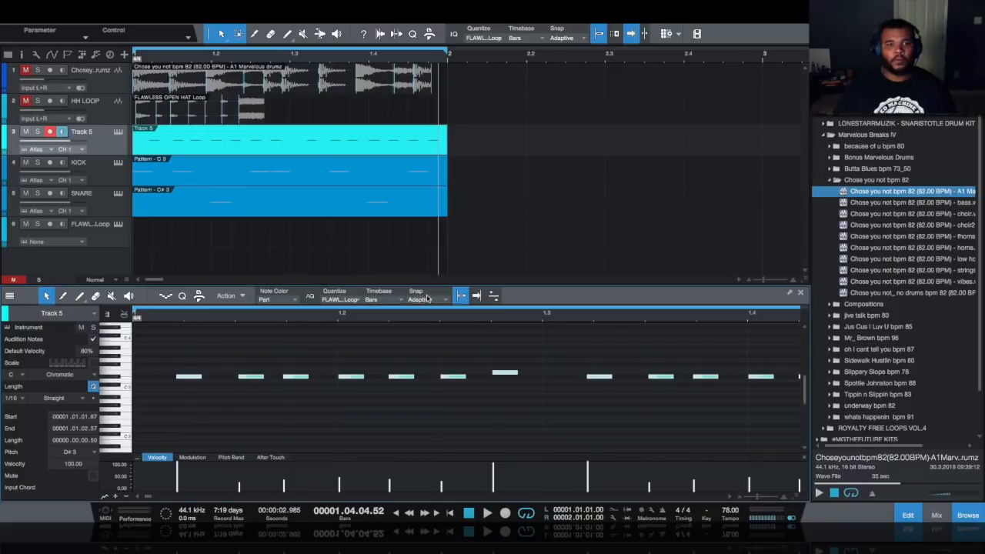
# - Shift the hi-hat notes slightly earlier, listen, then turn pad 4's sample down to -7.03 dB
pyautogui.click(431, 298)
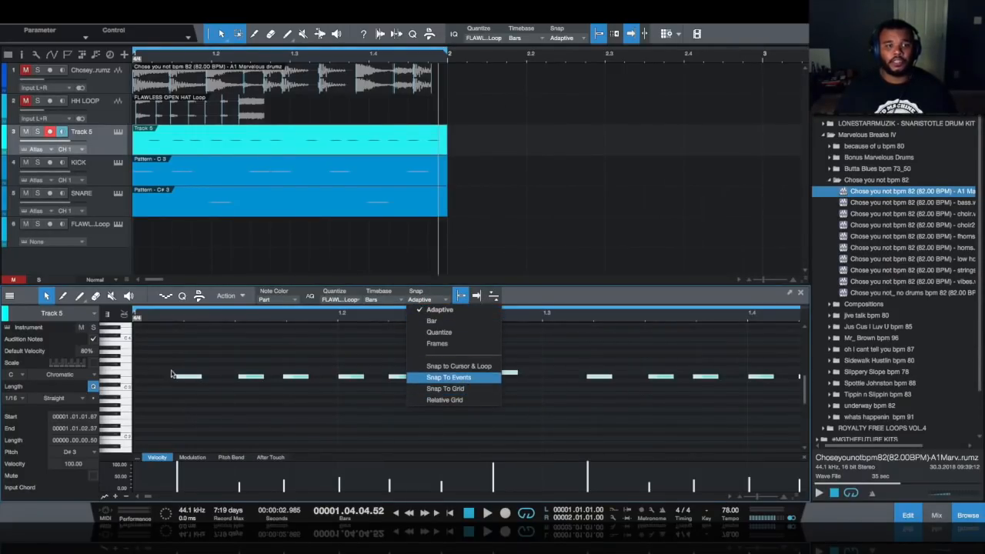
pyautogui.click(198, 367)
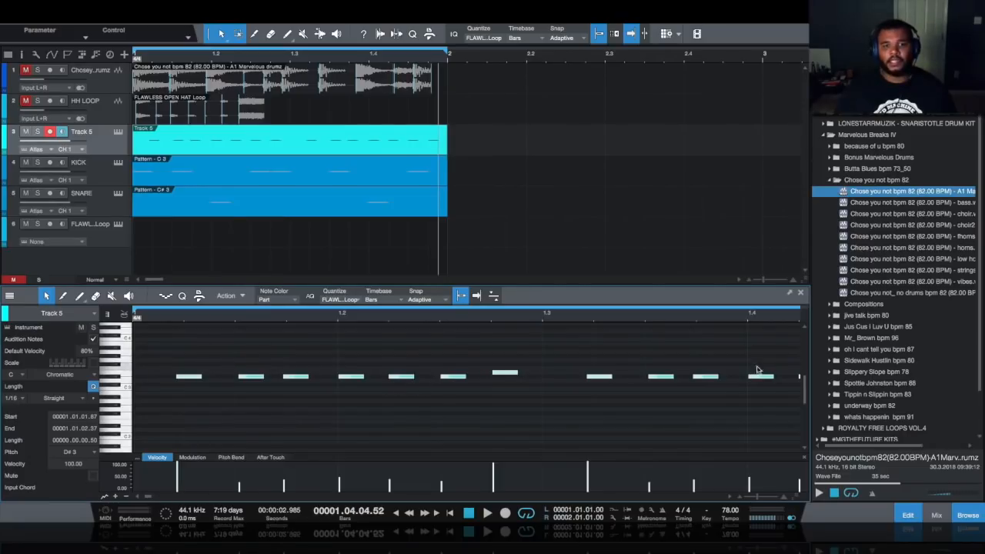
pyautogui.moveTo(191, 377); pyautogui.dragTo(150, 379)
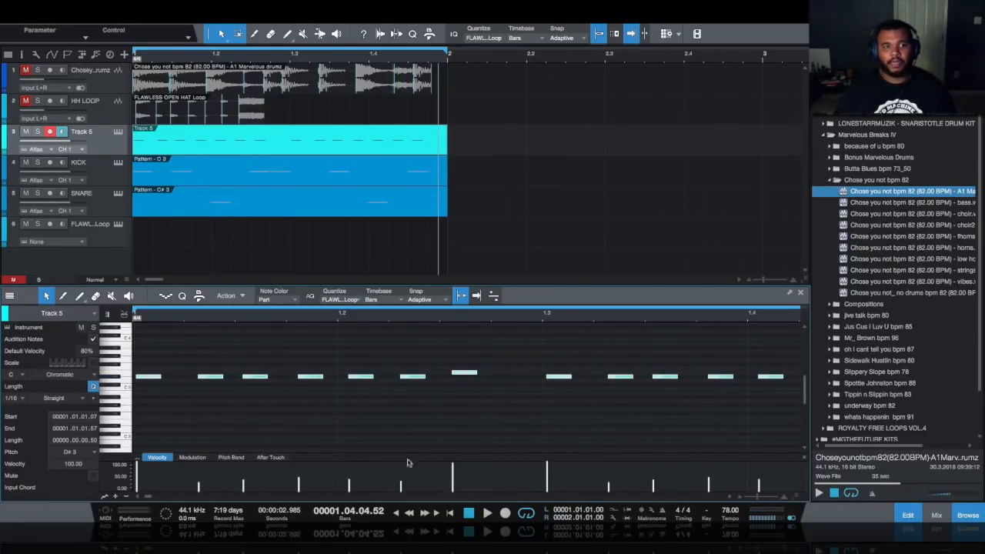
pyautogui.click(470, 513)
pyautogui.click(486, 513)
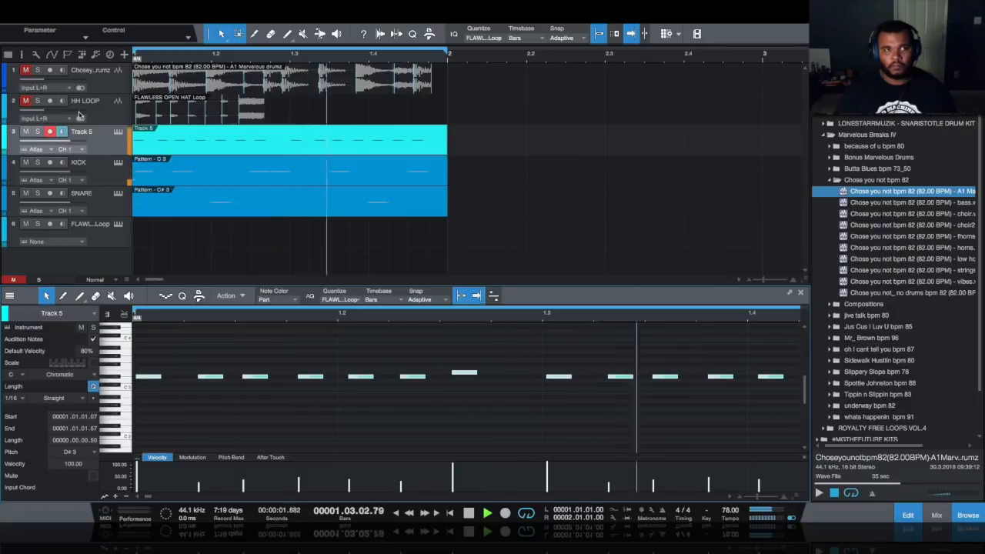
pyautogui.press('space')
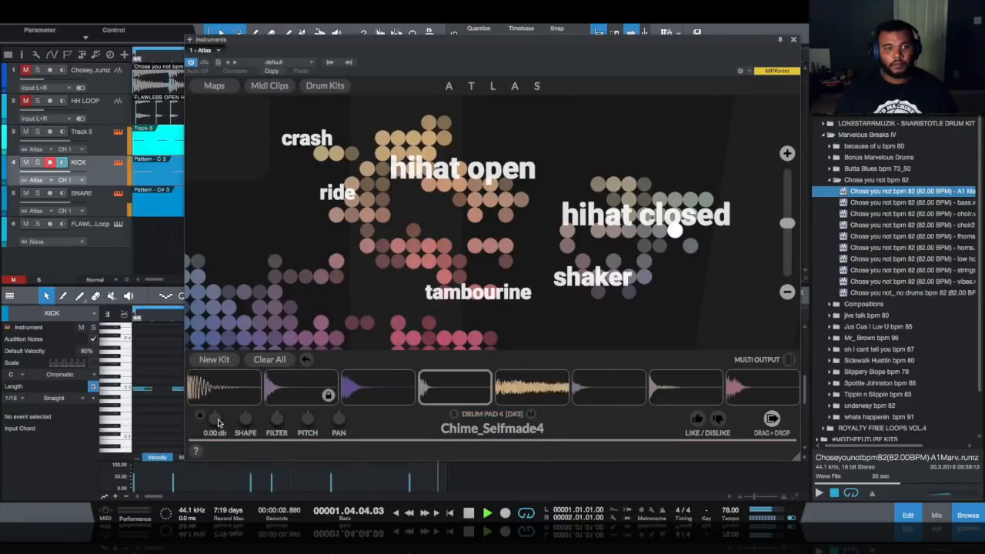
pyautogui.moveTo(214, 420); pyautogui.dragTo(220, 447)
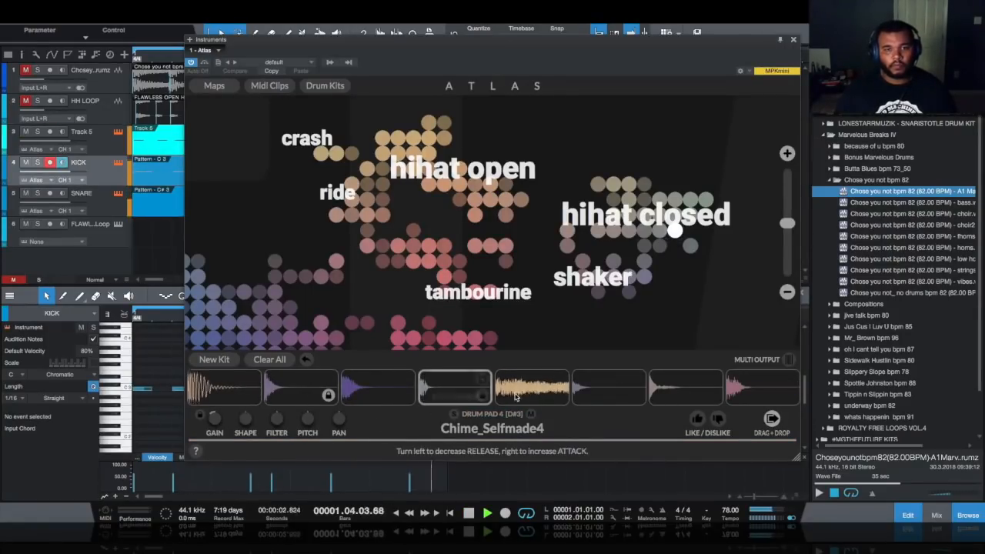
# - Give the drum sample a 43 ms attack, set the tempo to 81 BPM, and open groove quantize
pyautogui.moveTo(247, 421); pyautogui.dragTo(249, 414)
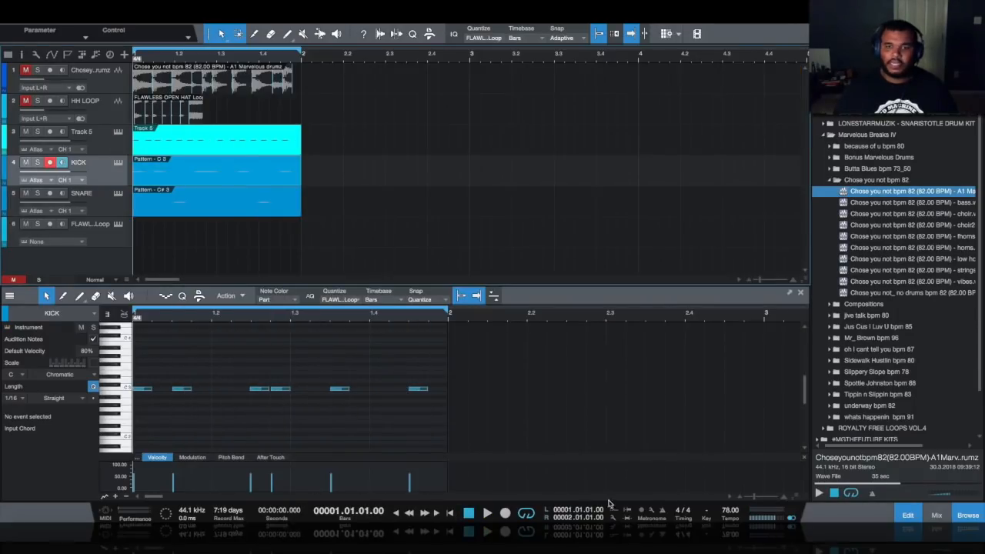
pyautogui.scroll(3, 725, 511)
pyautogui.press('space')
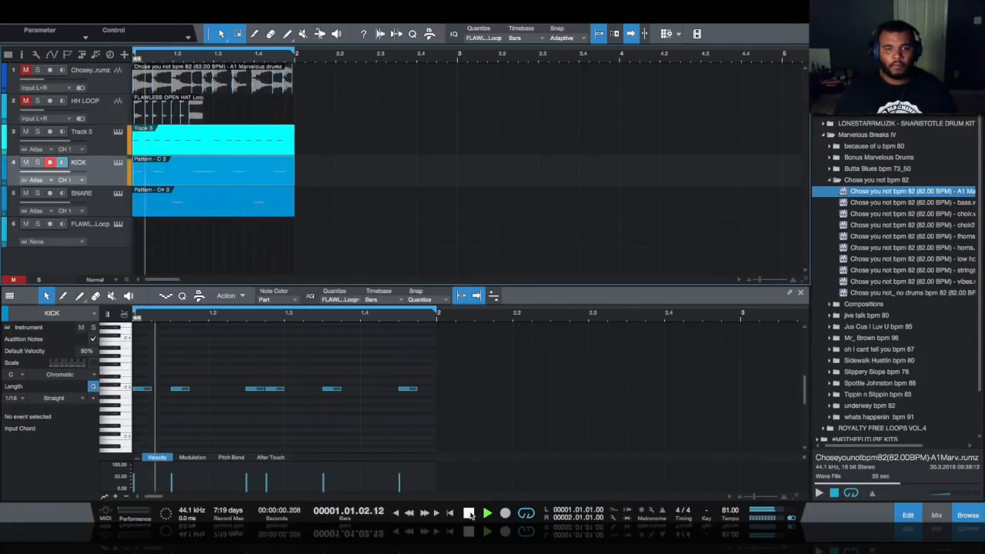
pyautogui.click(469, 514)
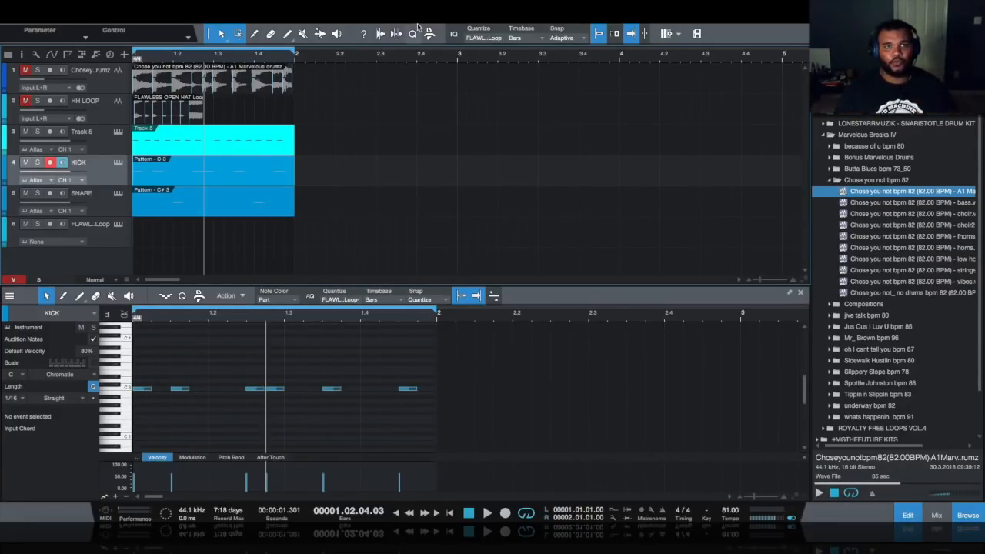
pyautogui.click(412, 34)
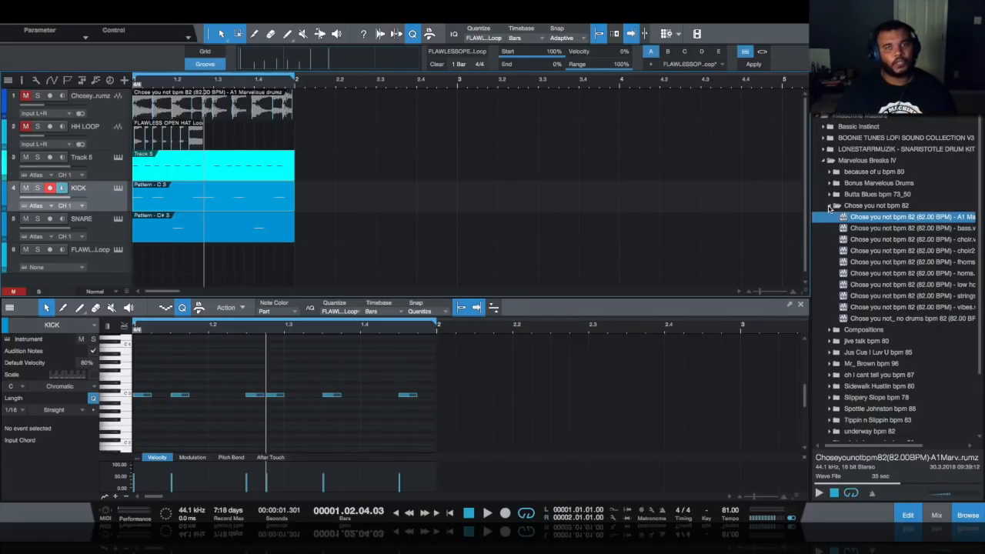
# - Preview the Forbidden_120bpm Mixed Loop from ROYALTY FREE LOOPS VOL.4 and drop it onto a new audio track
pyautogui.press('Left')
pyautogui.press('Left')
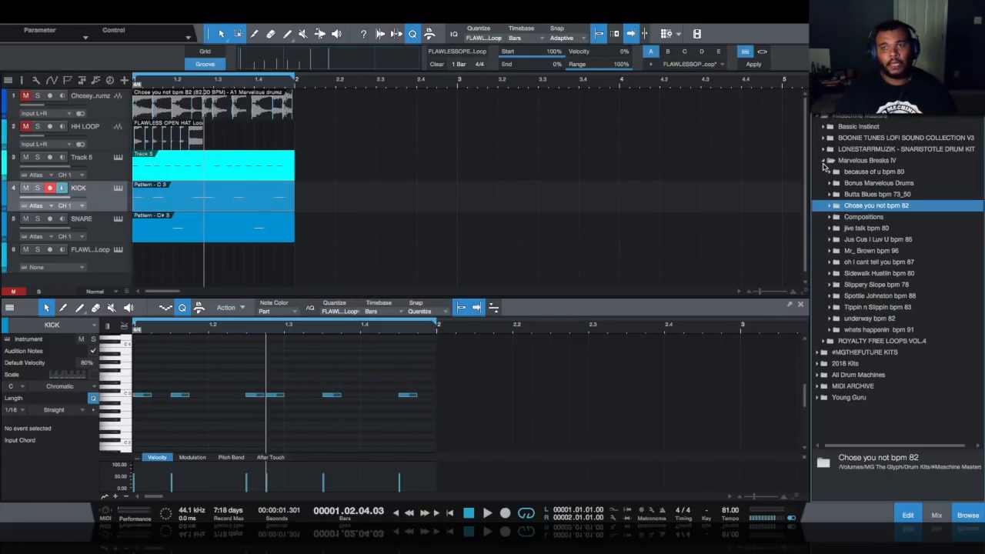
pyautogui.press('Left')
pyautogui.press('Left')
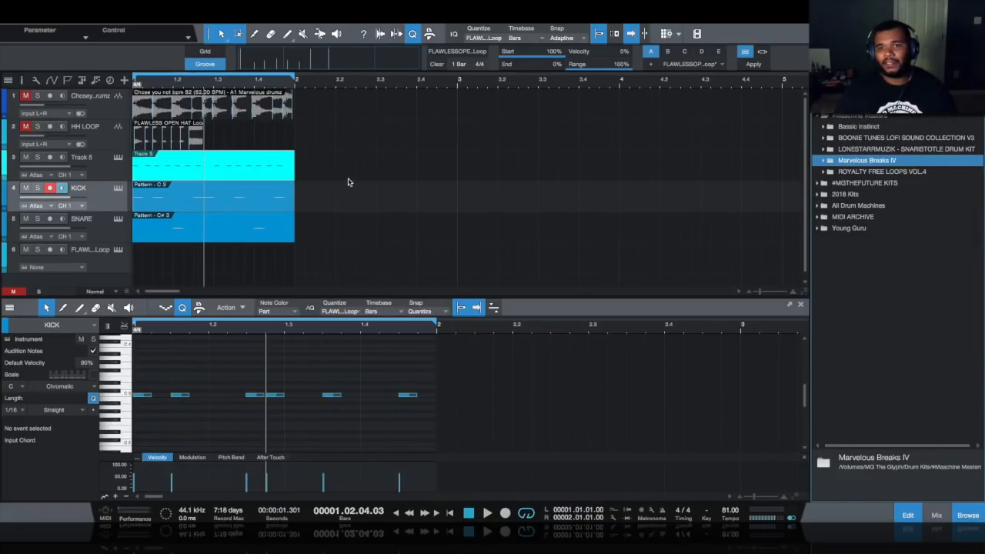
pyautogui.scroll(-1, 348, 182)
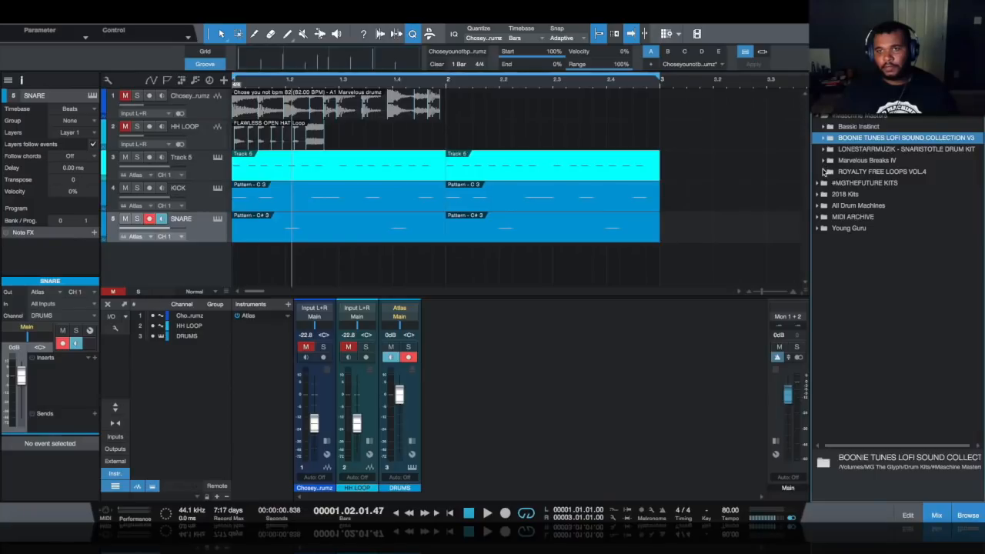
pyautogui.click(825, 171)
pyautogui.click(830, 250)
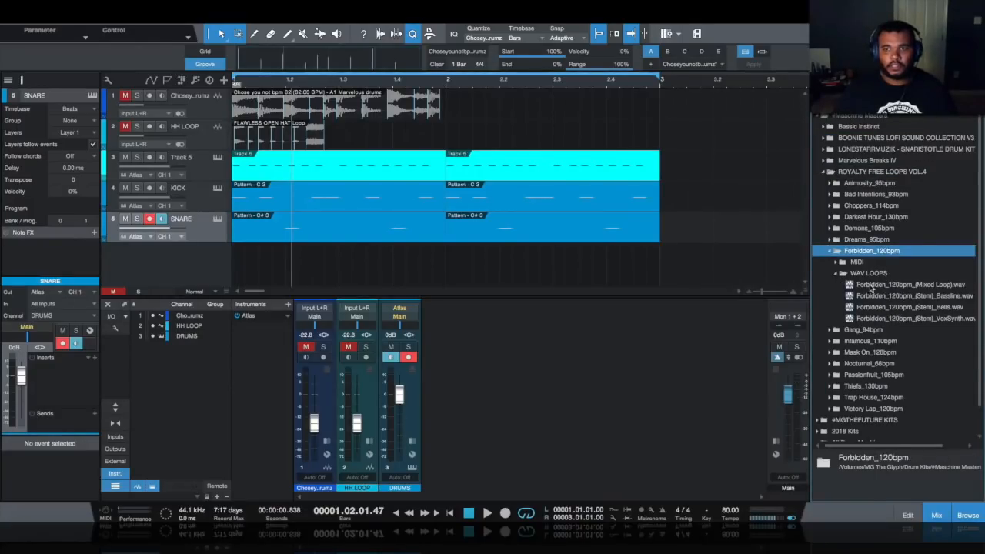
pyautogui.click(870, 285)
pyautogui.click(819, 493)
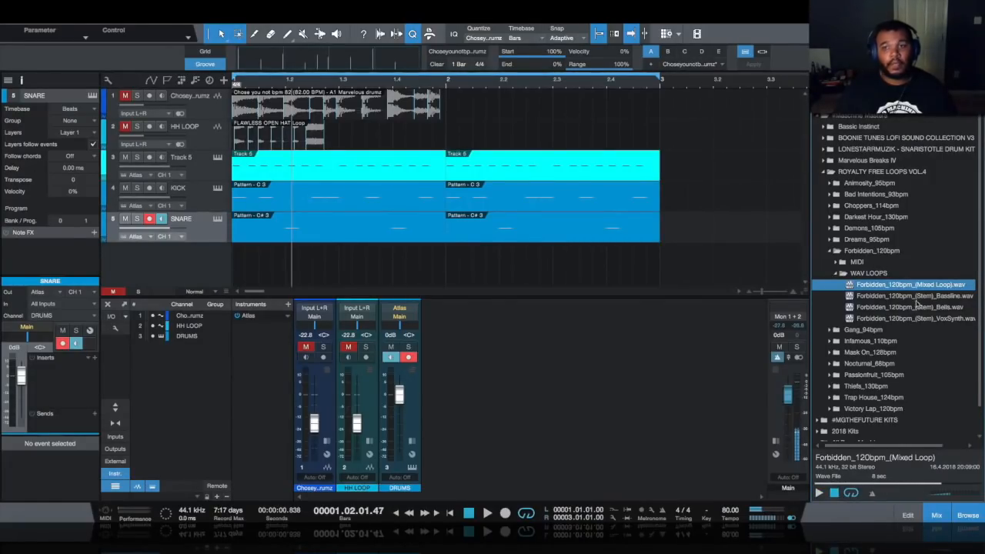
pyautogui.moveTo(930, 286); pyautogui.dragTo(520, 280)
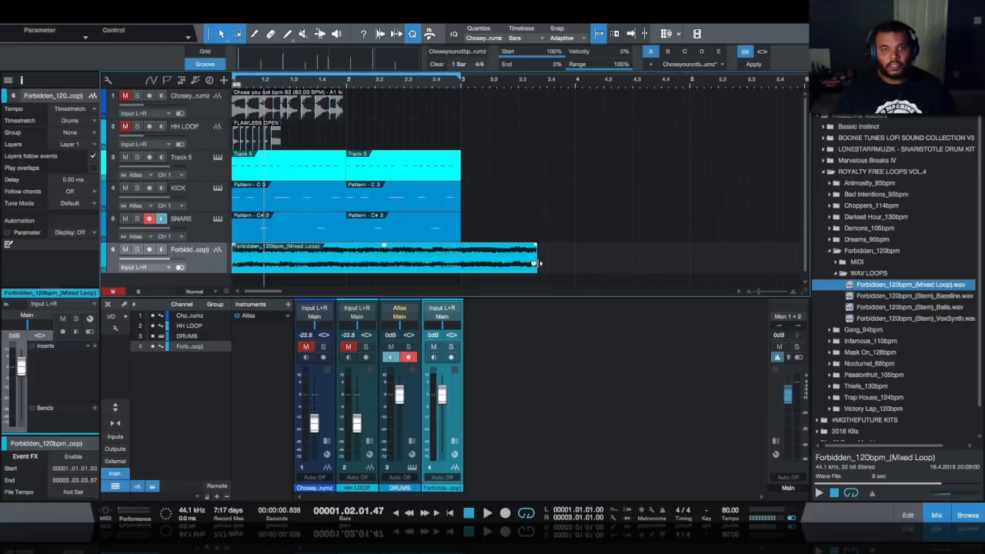
# - Trim the Forbidden loop to end at bar 3 and lower its channel fader during playback
pyautogui.moveTo(539, 263); pyautogui.dragTo(460, 263)
pyautogui.click(449, 513)
pyautogui.press('space')
pyautogui.moveTo(442, 395); pyautogui.dragTo(444, 414)
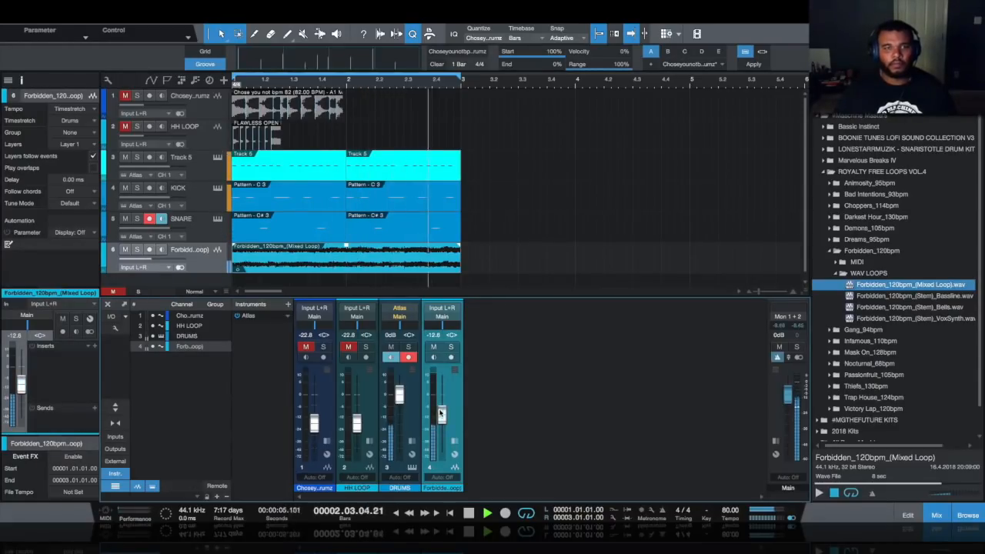
# - Insert HalfTime and a Channel Strip with low cut near 90 Hz, then capture track 1's groove
pyautogui.doubleClick(449, 408)
pyautogui.press('space')
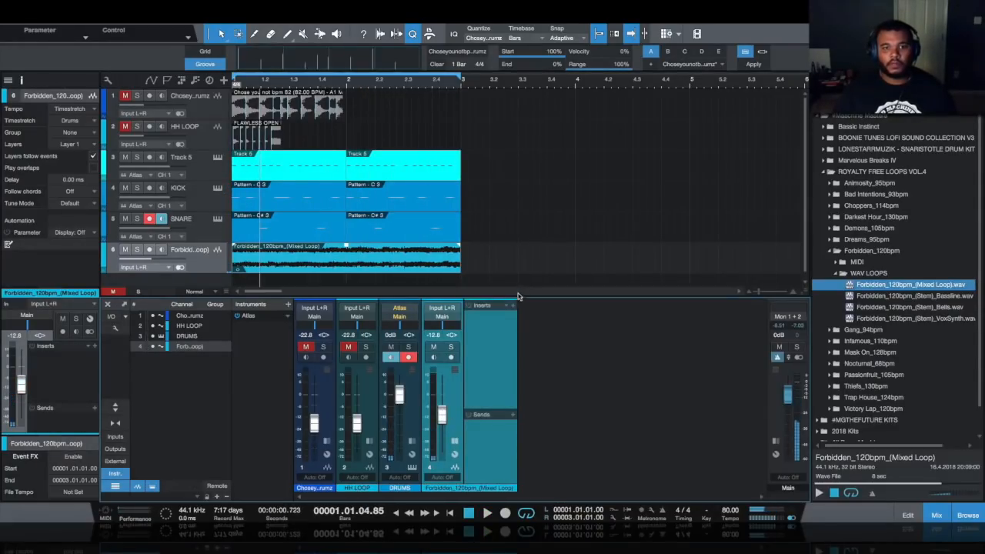
pyautogui.click(514, 306)
pyautogui.click(568, 30)
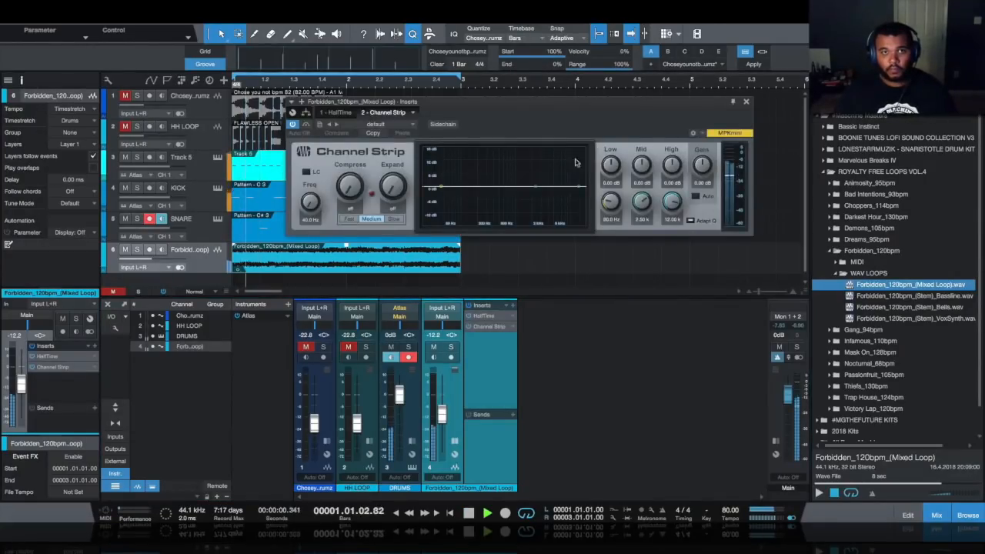
pyautogui.click(309, 172)
pyautogui.moveTo(311, 202); pyautogui.dragTo(318, 146)
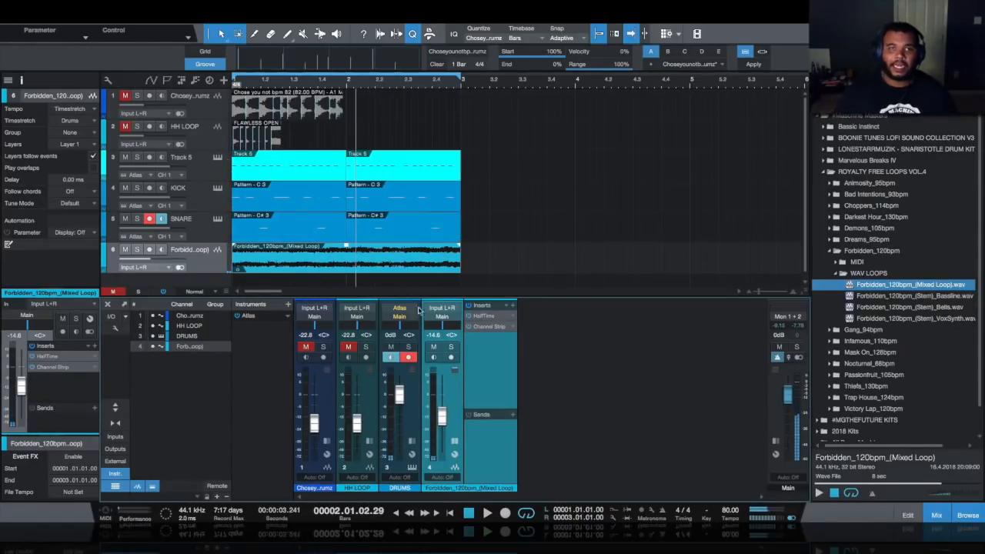
pyautogui.moveTo(298, 108); pyautogui.dragTo(293, 64)
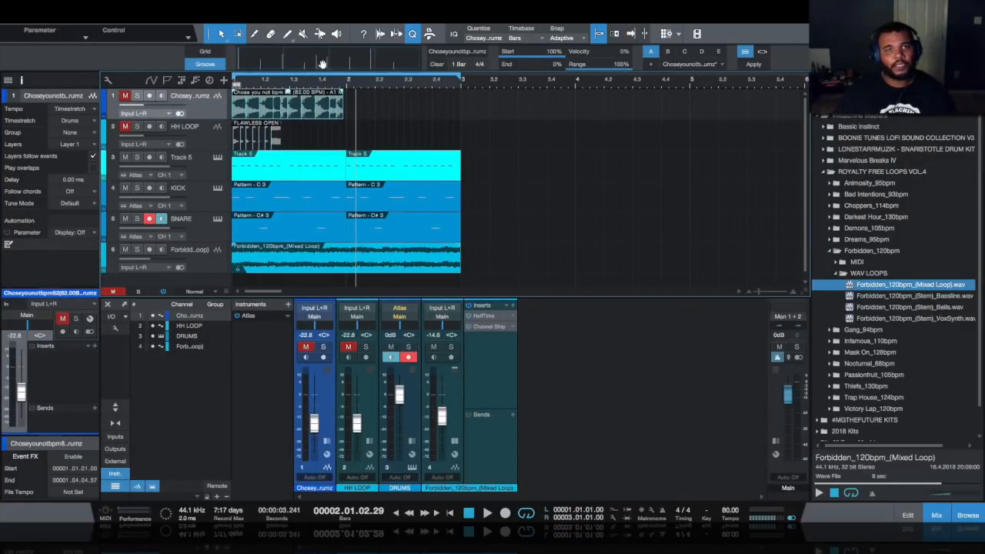
# - Apply the captured groove to the Forbidden loop clip and play the song from the start
pyautogui.click(360, 264)
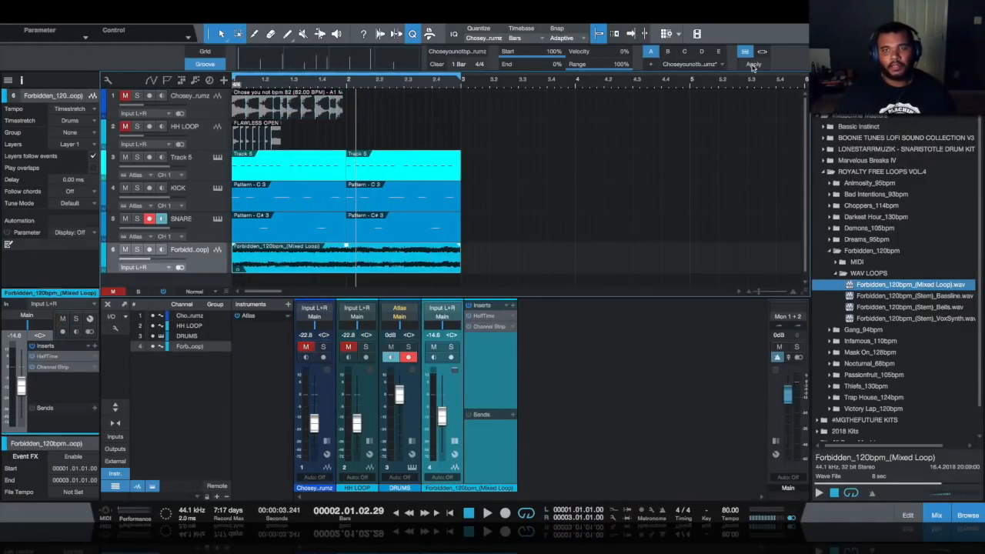
pyautogui.click(752, 66)
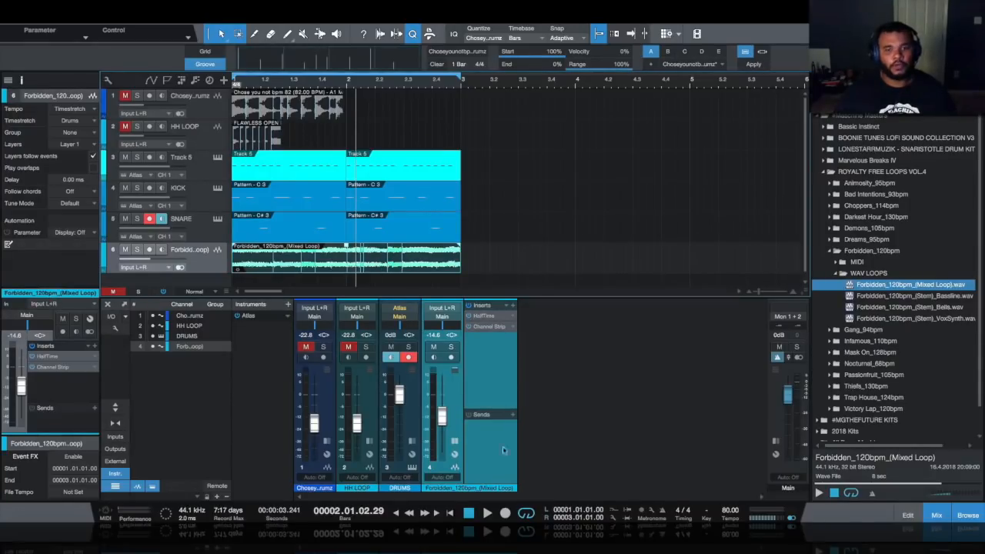
pyautogui.click(487, 513)
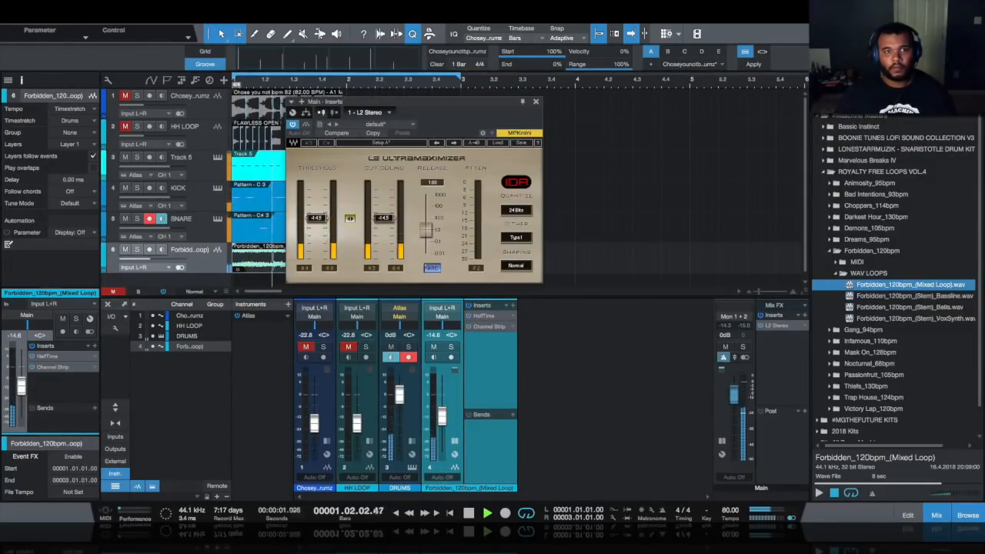
# - Set the L2 limiter to -4.1 threshold and -0.2 dB ceiling, close it and stop playback
pyautogui.moveTo(349, 218); pyautogui.dragTo(392, 189)
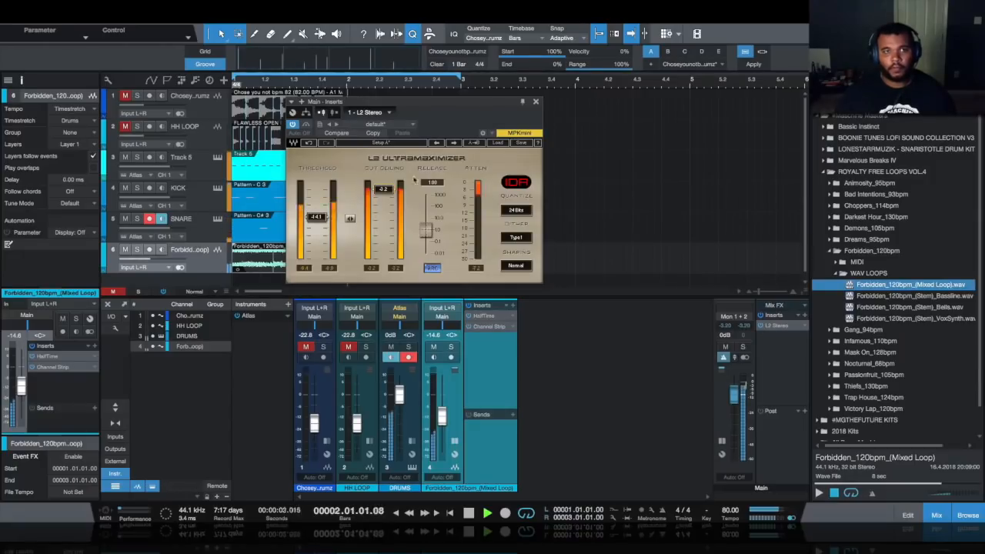
pyautogui.click(535, 102)
pyautogui.press('space')
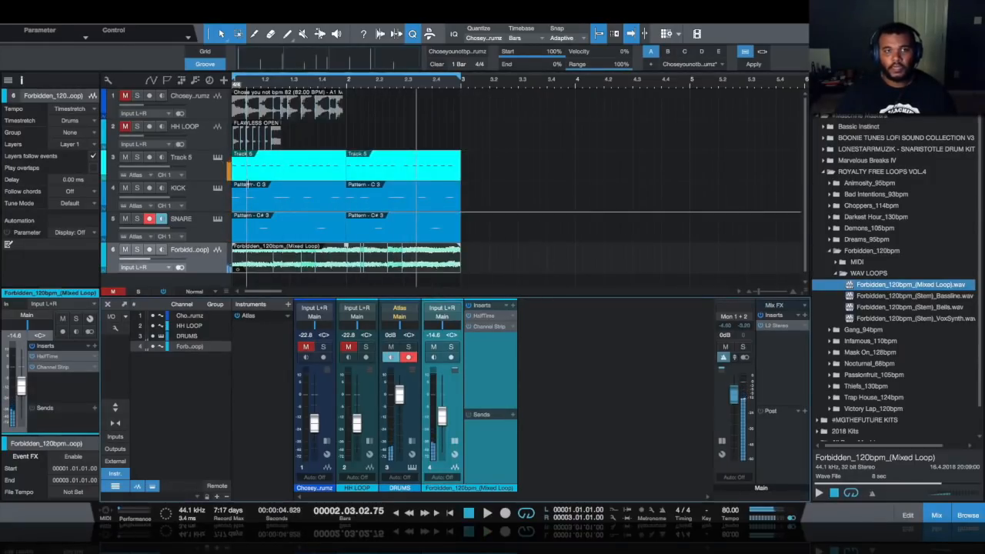
pyautogui.click(217, 157)
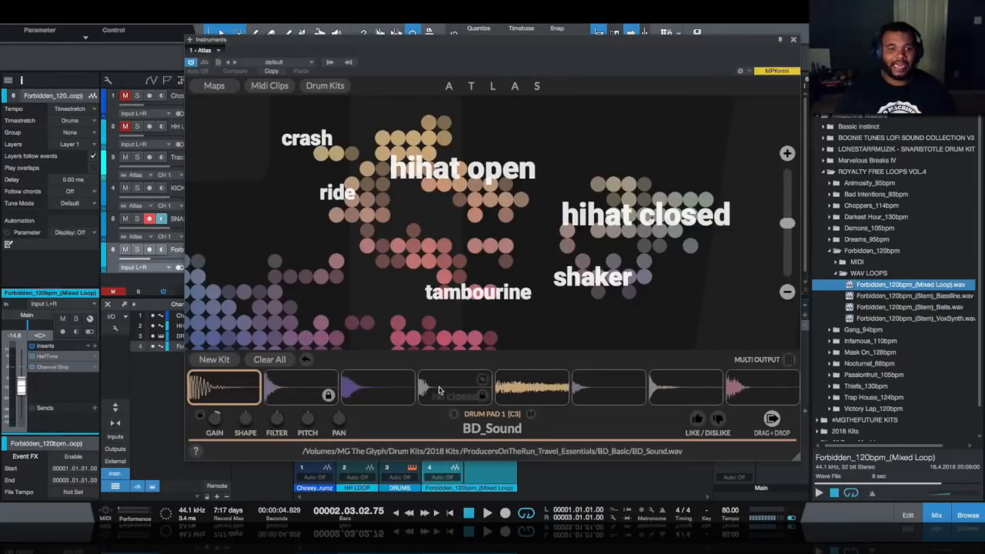
# - Swap Atlas pad 4's closed hi-hat for HH_Ambition4, lower its gain and close Atlas
pyautogui.click(440, 390)
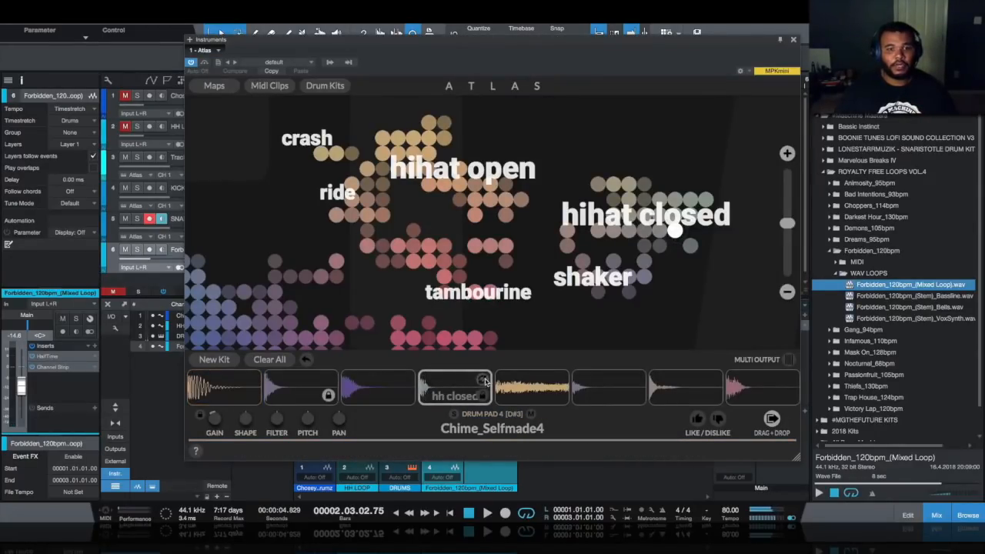
pyautogui.click(441, 390)
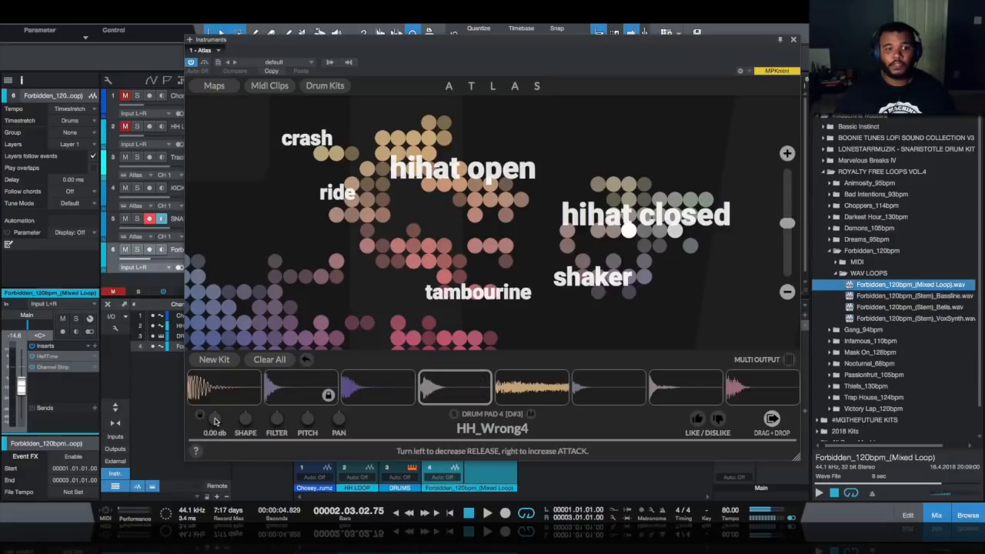
pyautogui.press('space')
pyautogui.moveTo(215, 420); pyautogui.dragTo(218, 427)
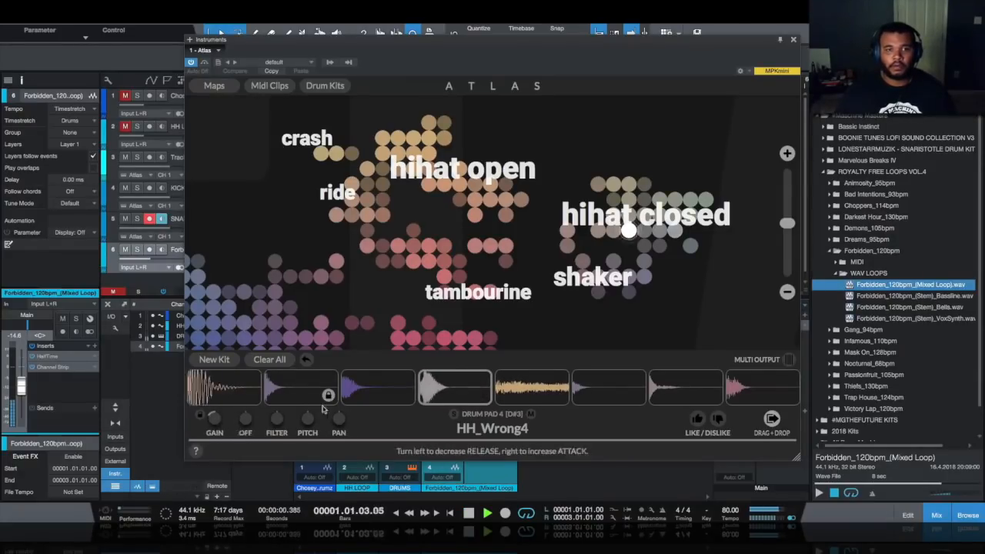
pyautogui.click(481, 378)
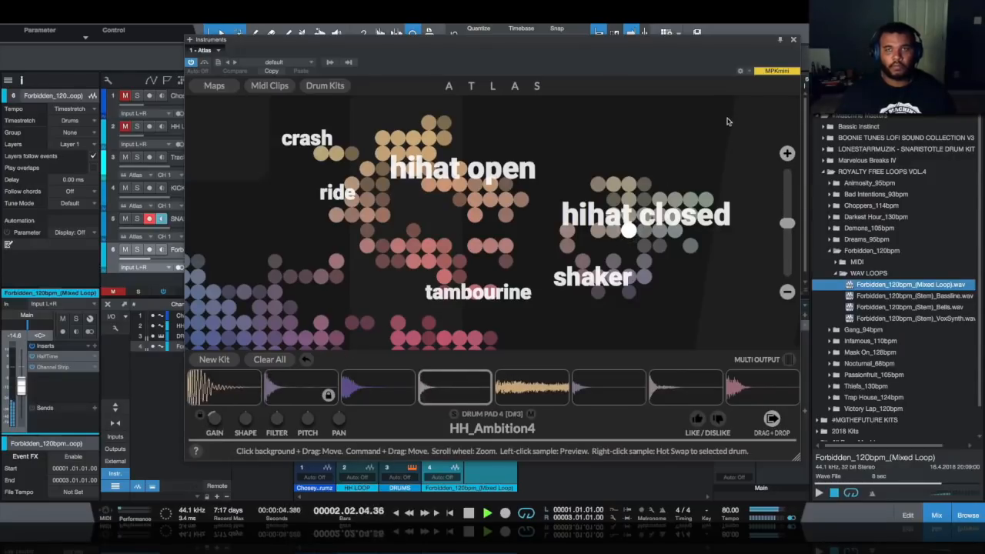
pyautogui.click(794, 40)
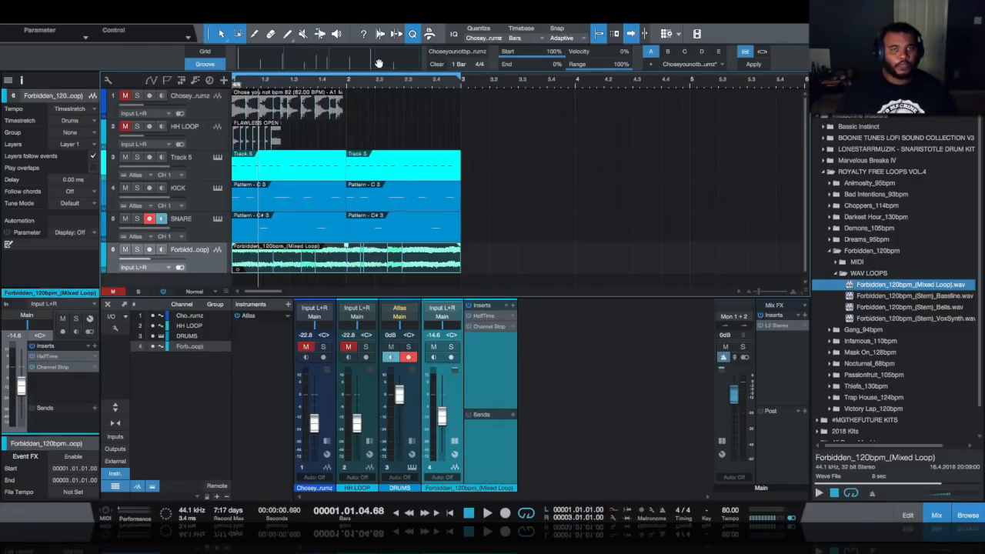
pyautogui.click(505, 145)
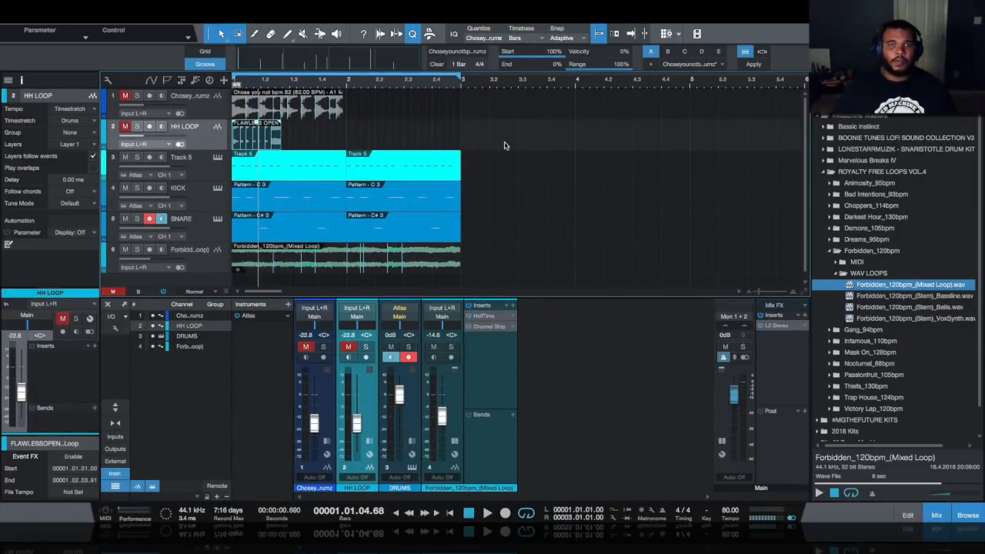